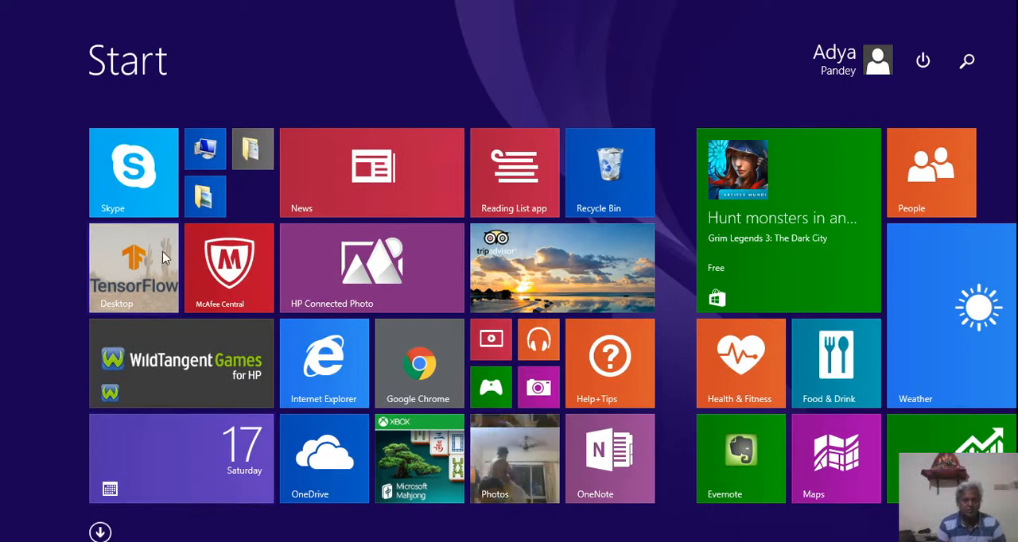
- Open the www folder inside wamp64 on the C: drive in File Explorer
{"action": "left_click", "coordinate": [205, 153]}
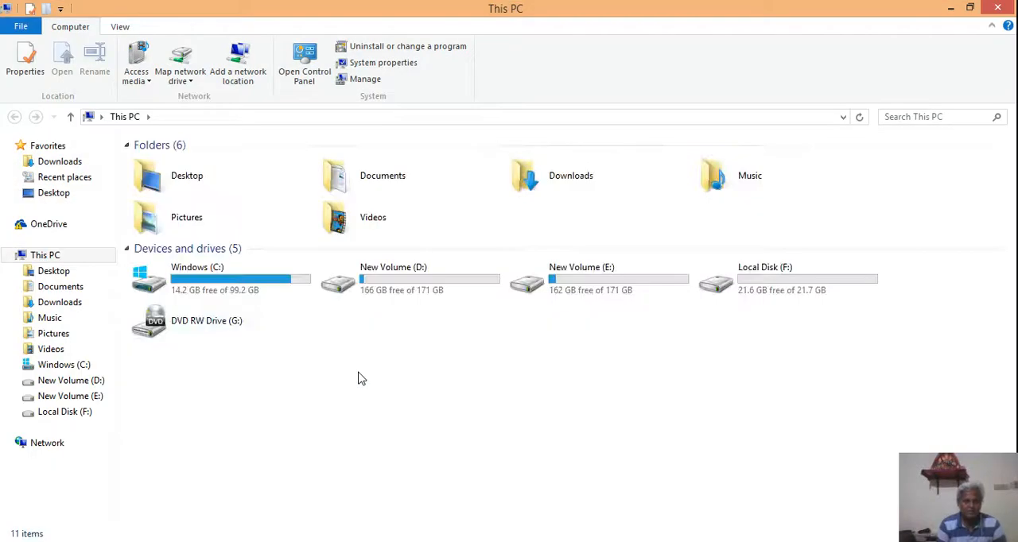
{"action": "double_click", "coordinate": [225, 282]}
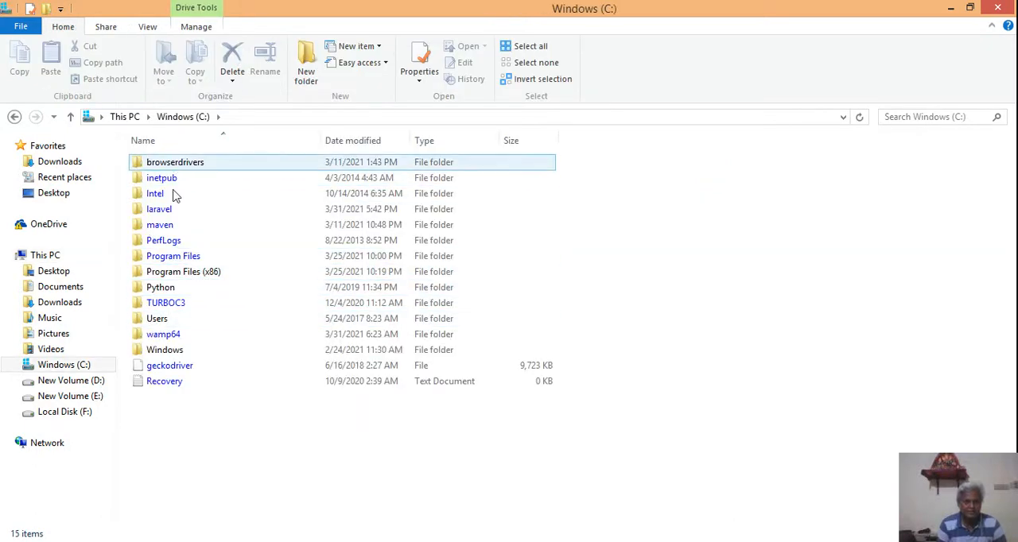
{"action": "left_click", "coordinate": [151, 337]}
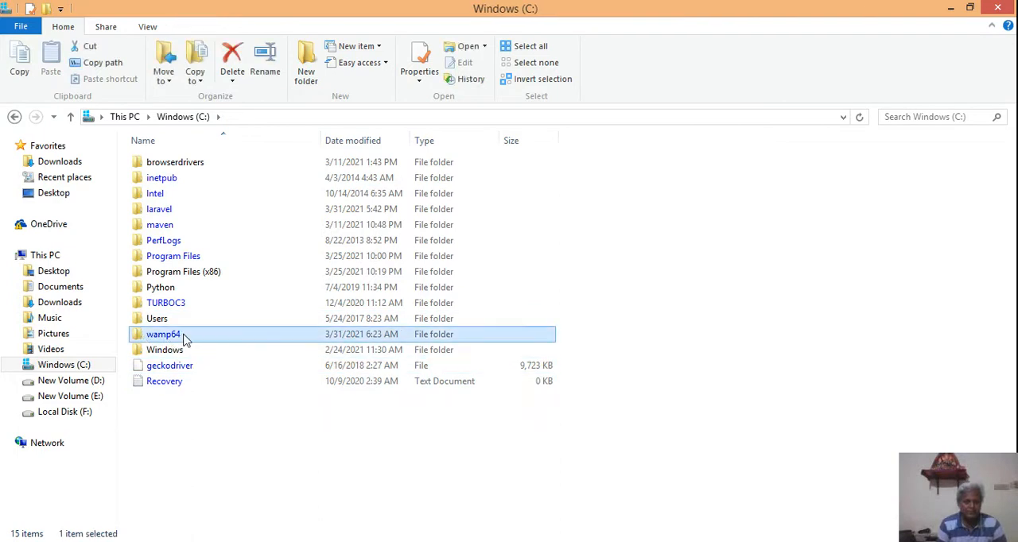
{"action": "double_click", "coordinate": [183, 337]}
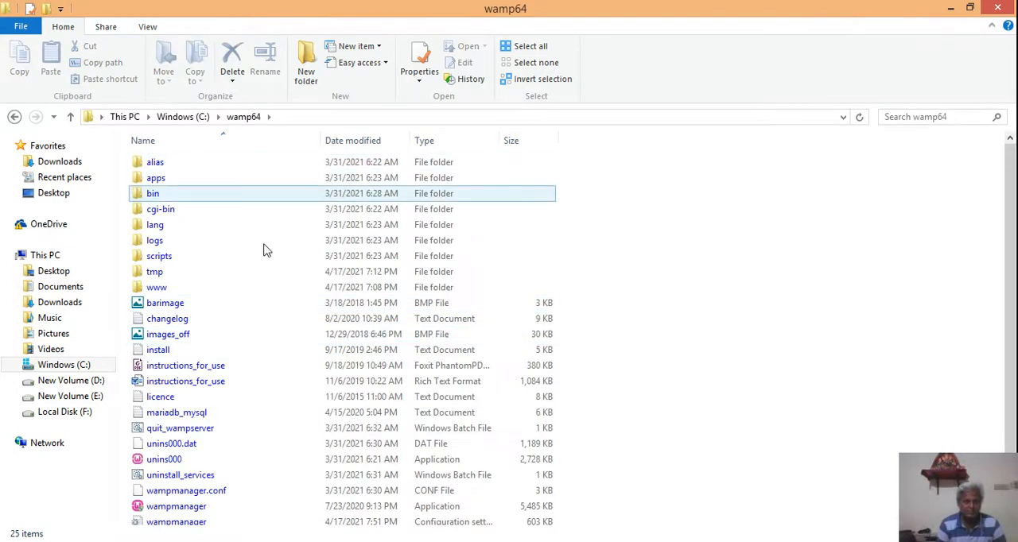
{"action": "double_click", "coordinate": [159, 288]}
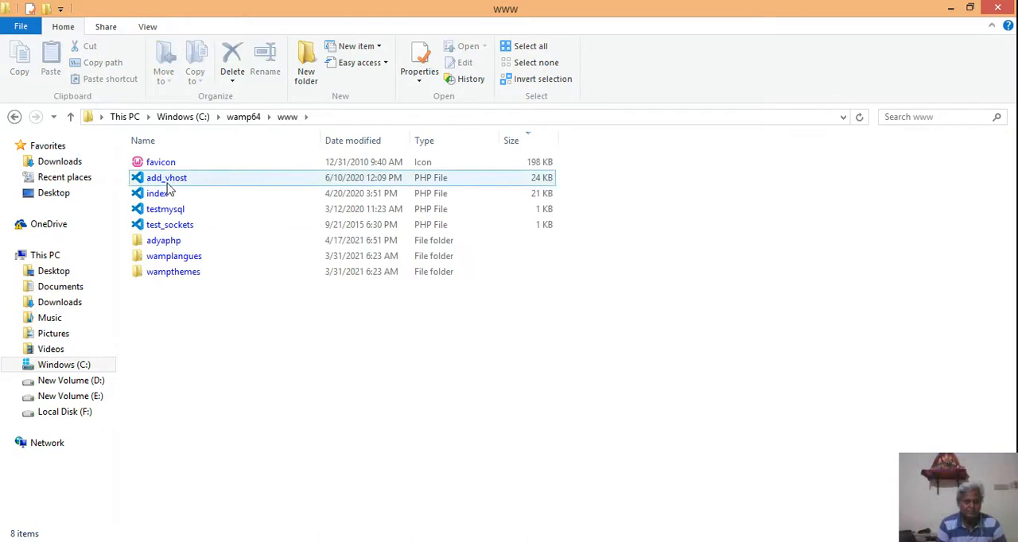
{"action": "left_click", "coordinate": [14, 117]}
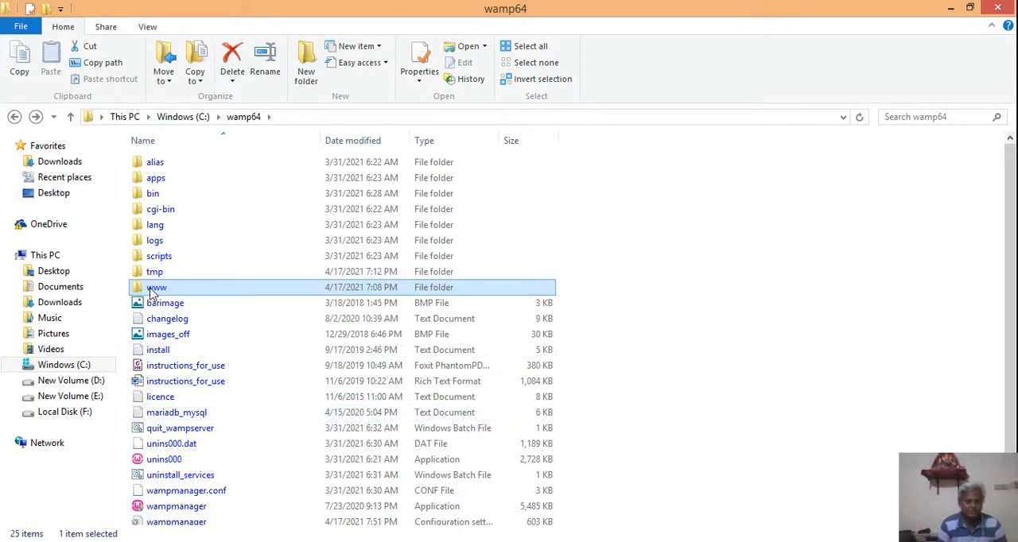
{"action": "double_click", "coordinate": [155, 289]}
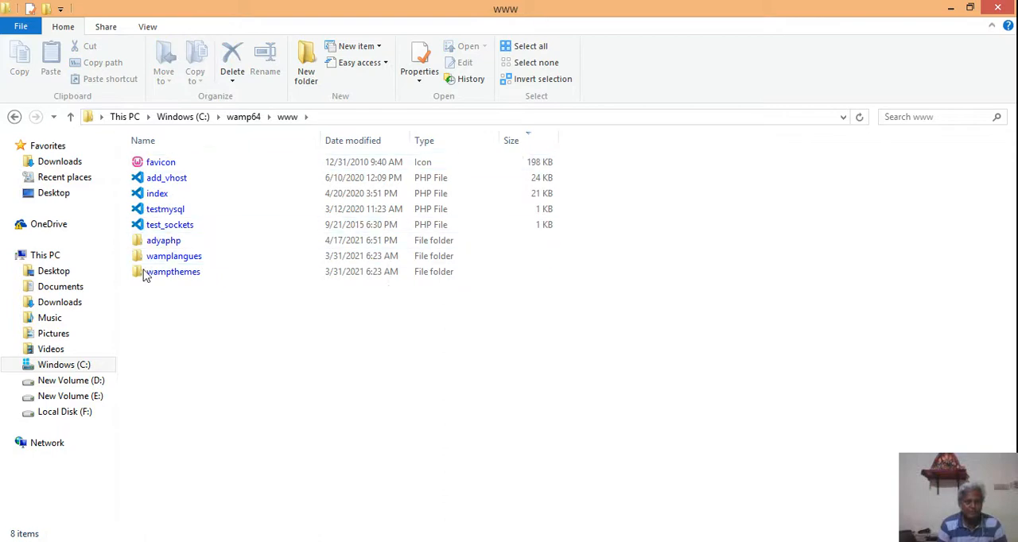
- Create a new folder named phpserverdemp in the www folder
{"action": "right_click", "coordinate": [154, 327]}
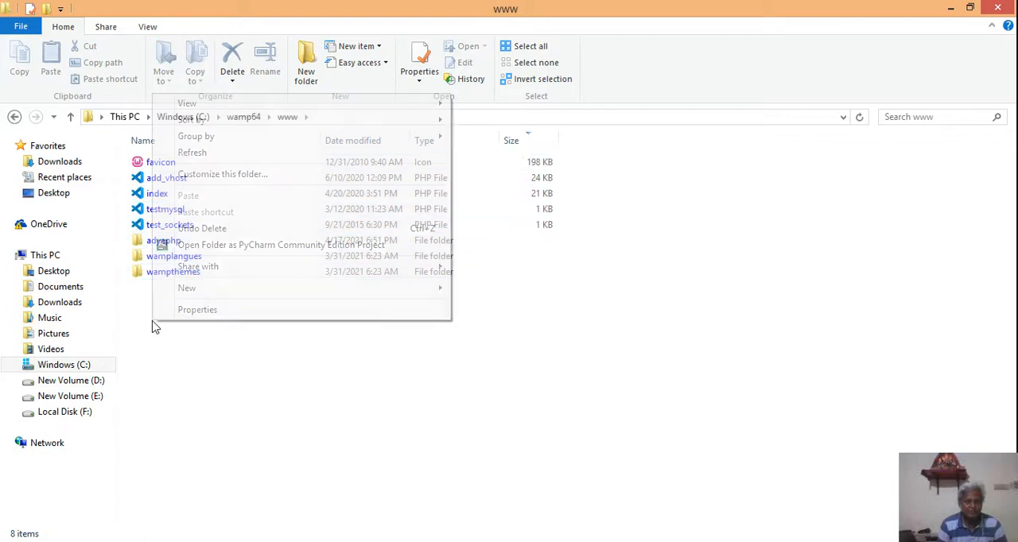
{"action": "mouse_move", "coordinate": [193, 288]}
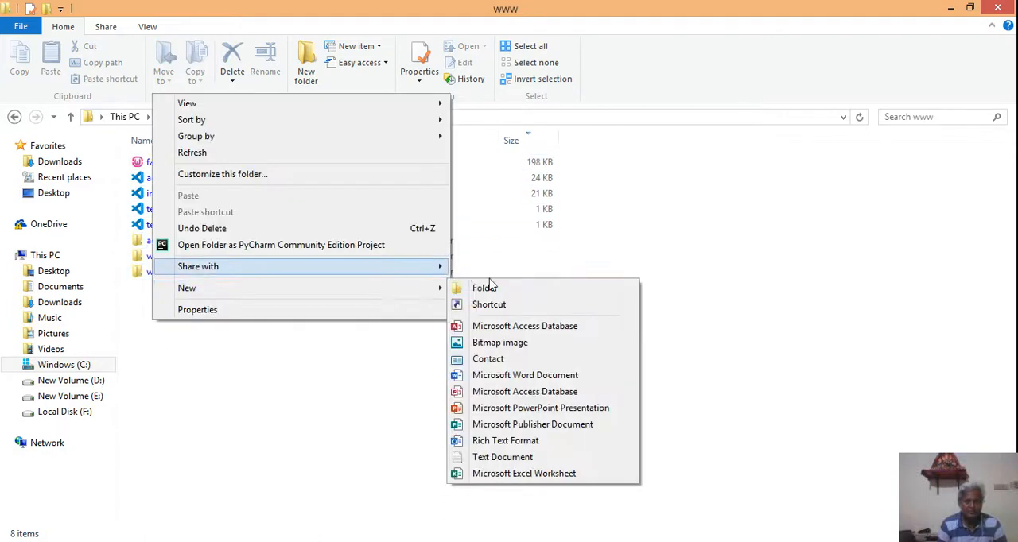
{"action": "left_click", "coordinate": [491, 289]}
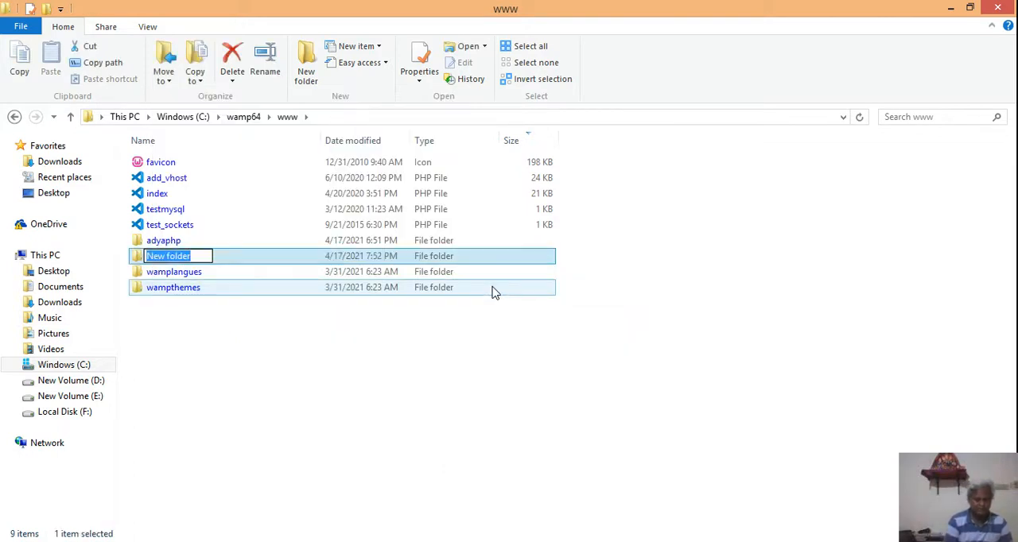
{"action": "key", "text": "BackSpace"}
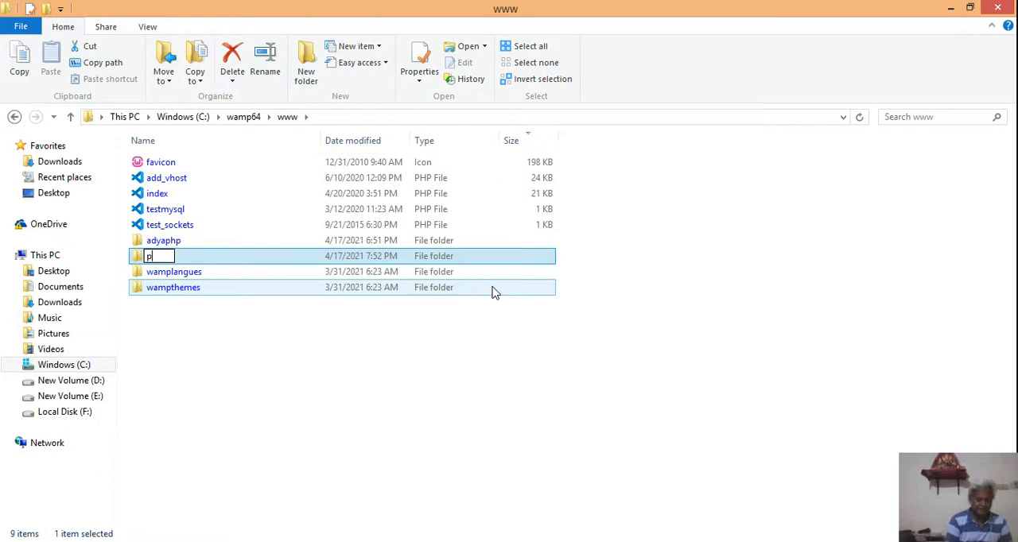
{"action": "type", "text": "phpdemo"}
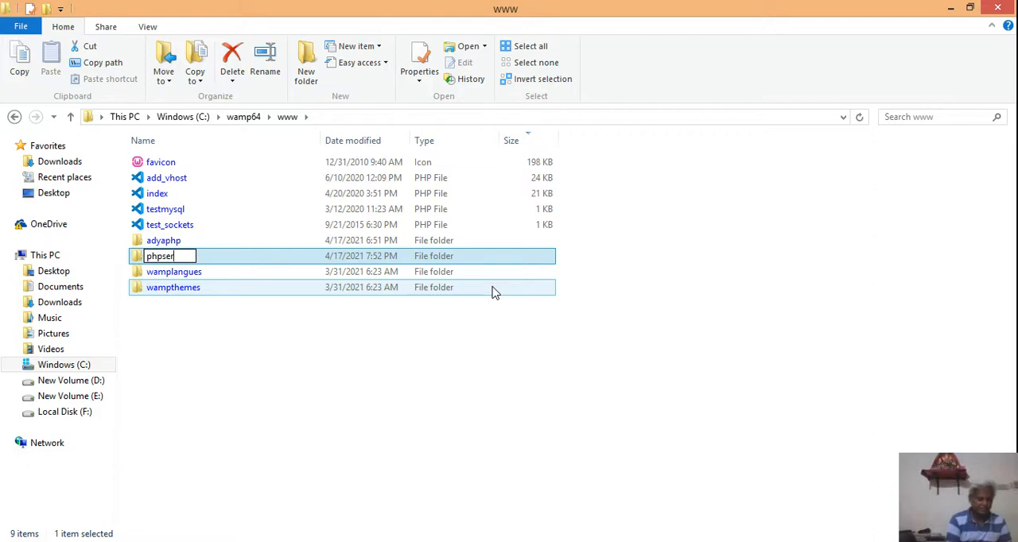
{"action": "type", "text": "er"}
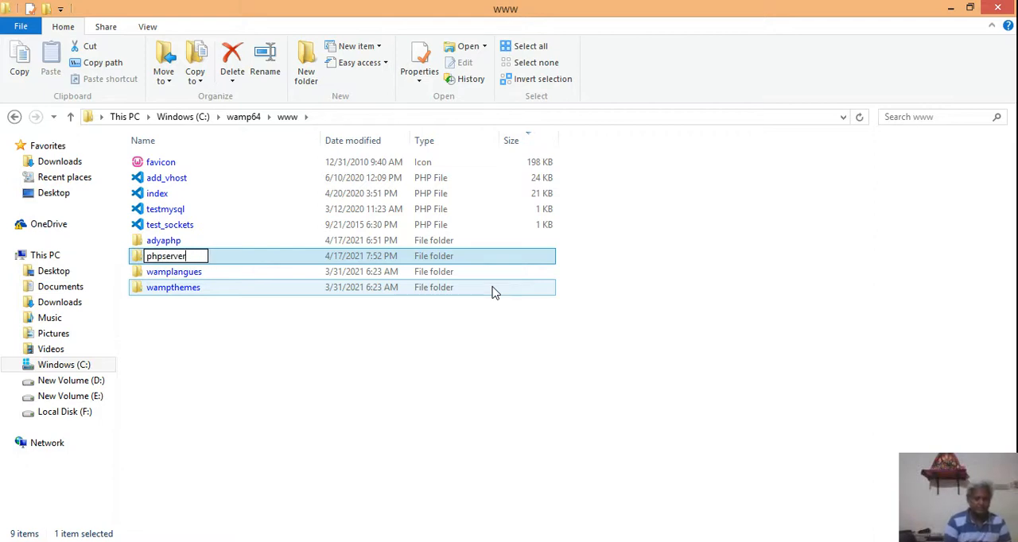
{"action": "type", "text": "demp"}
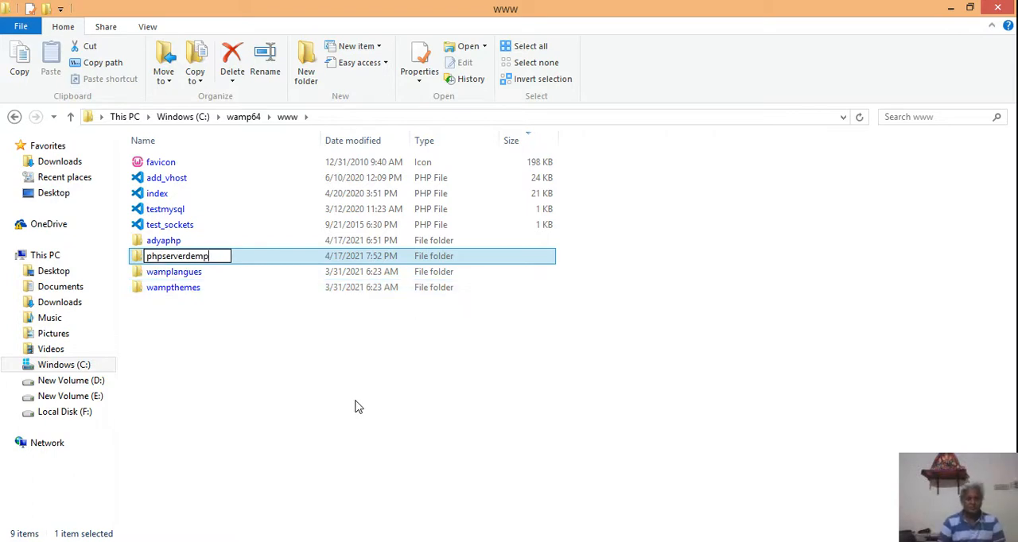
{"action": "left_click", "coordinate": [356, 407]}
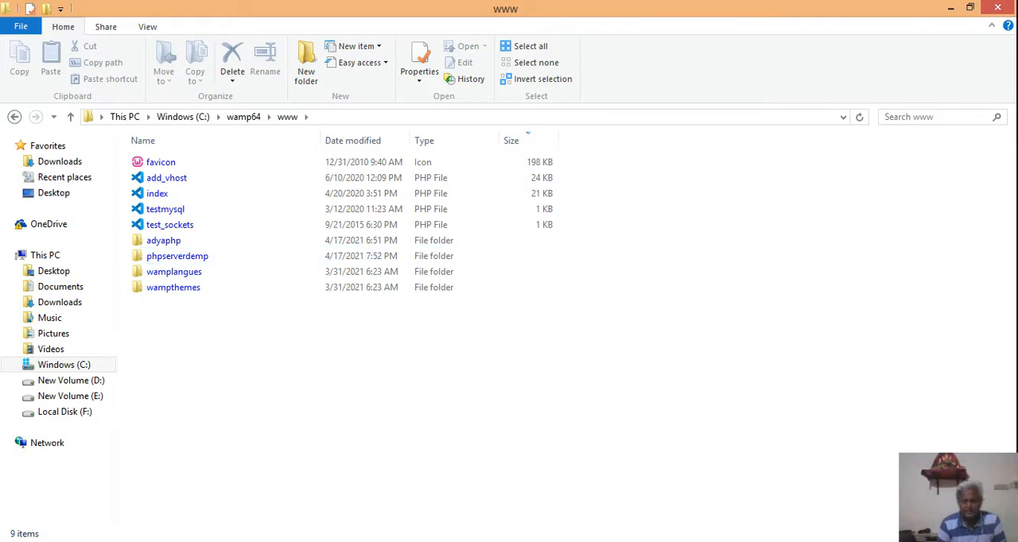
- Open the WampServer localhost homepage in Chrome and go to its form for adding a virtual host
{"action": "left_click", "coordinate": [928, 541]}
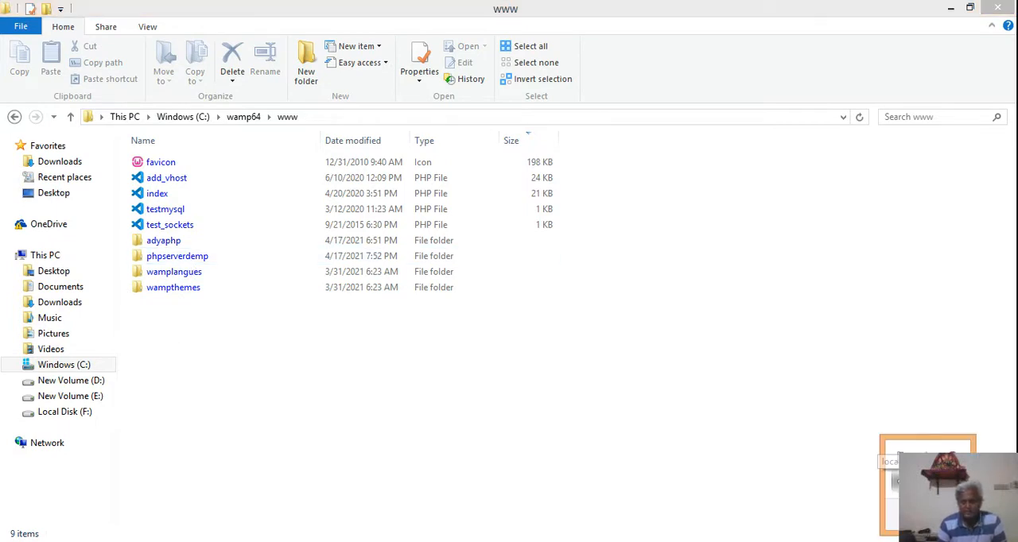
{"action": "left_click", "coordinate": [903, 482]}
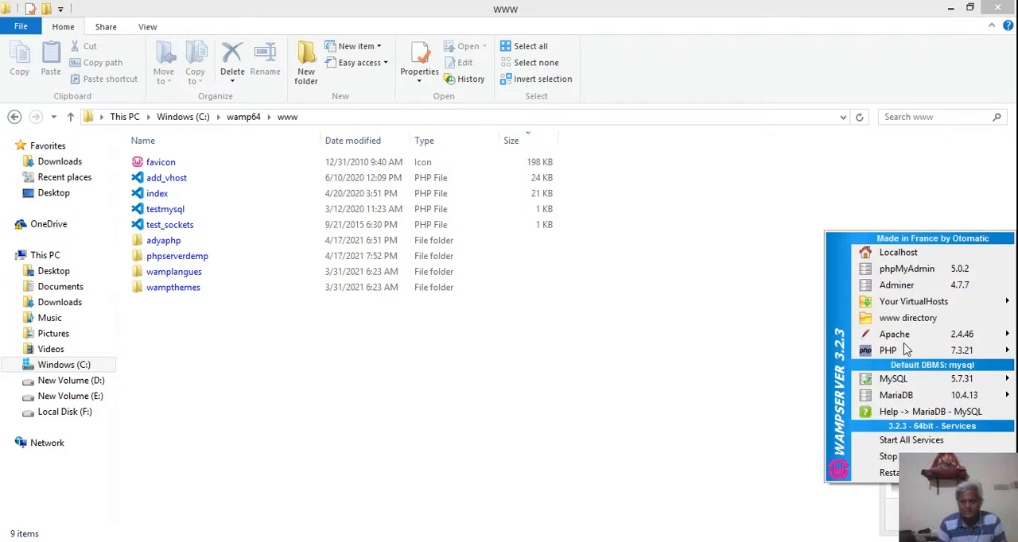
{"action": "left_click", "coordinate": [903, 252]}
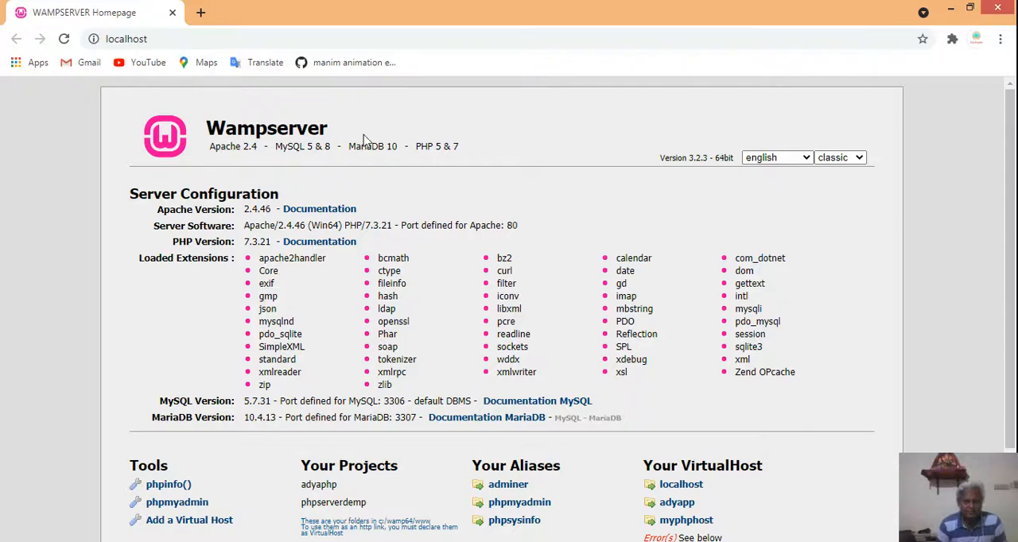
{"action": "scroll", "coordinate": [759, 273], "scroll_direction": "down", "scroll_amount": 3}
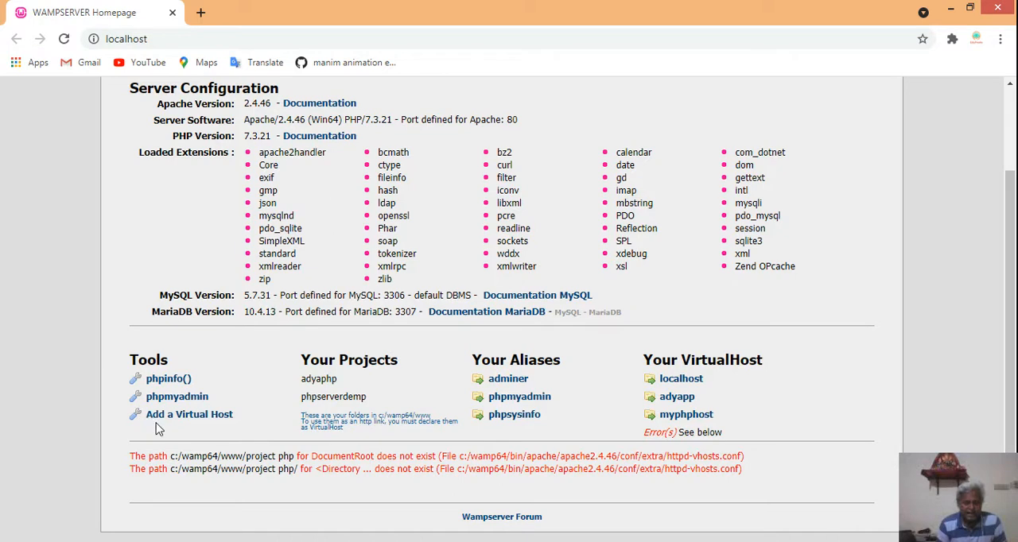
{"action": "left_click", "coordinate": [210, 418]}
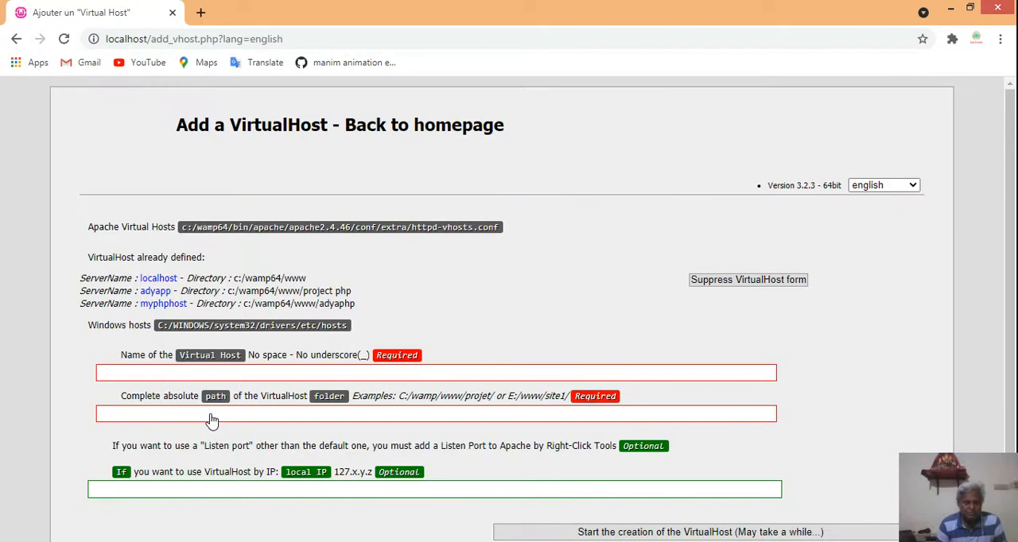
- Enter myphpserver as the name of the virtual host
{"action": "left_click", "coordinate": [151, 374]}
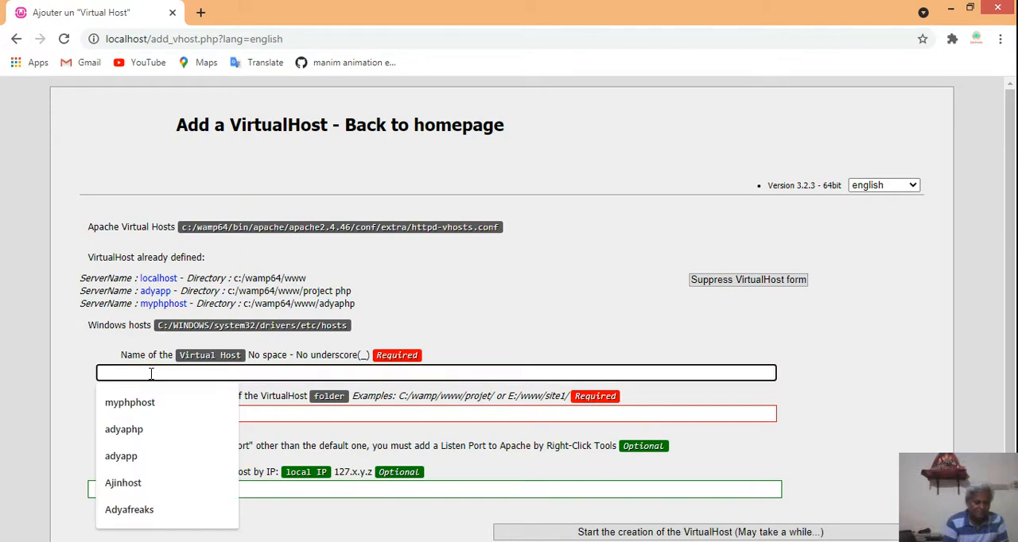
{"action": "type", "text": "myphpserver"}
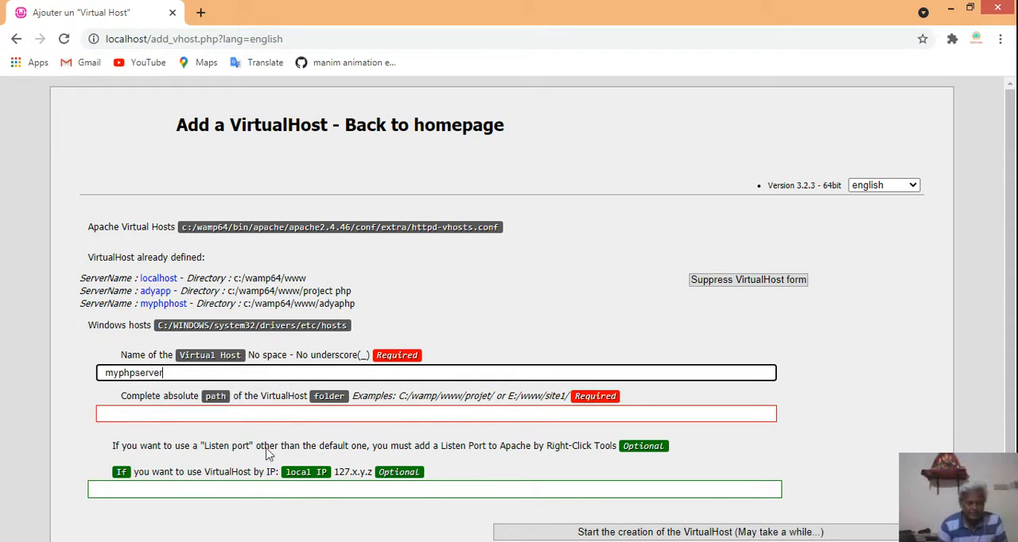
- Fill the virtual host's folder path with the suggested C:\wamp64\www\Project Php\ and shorten it to C:\wamp64\www\
{"action": "left_click", "coordinate": [127, 413]}
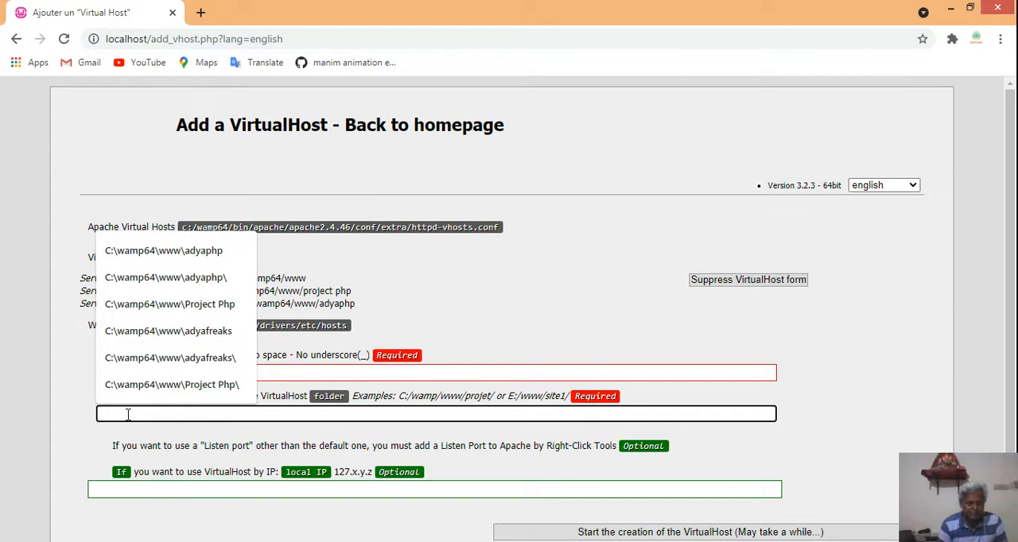
{"action": "left_click", "coordinate": [150, 391]}
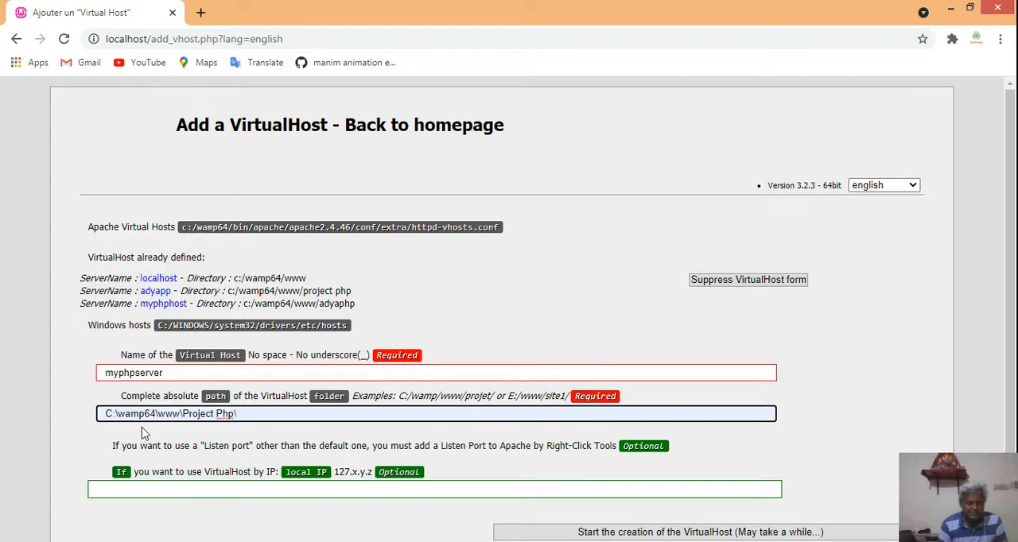
{"action": "key", "text": "BackSpace"}
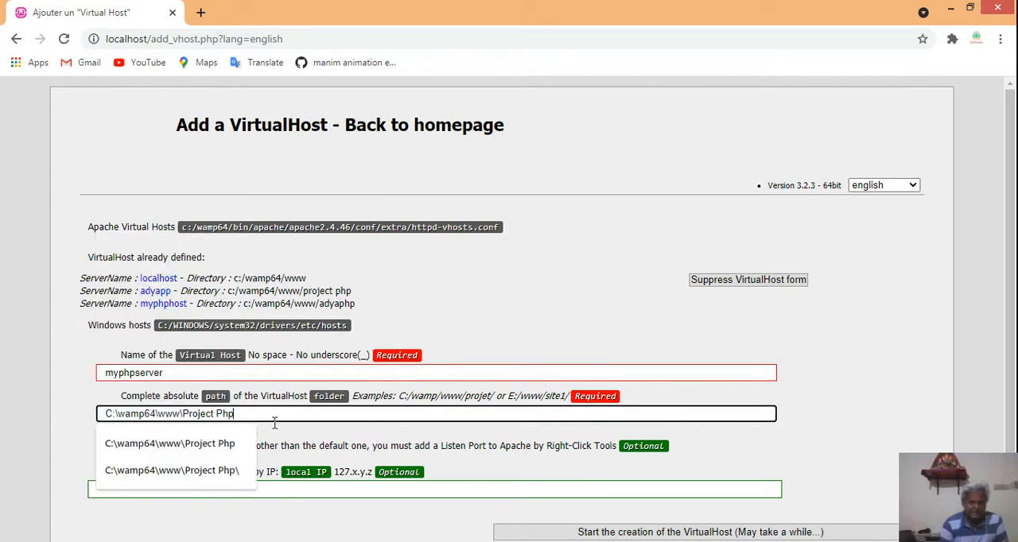
{"action": "key", "text": "BackSpace"}
{"action": "key", "text": "BackSpace"}
{"action": "key", "text": "BackSpace"}
{"action": "key", "text": "BackSpace"}
{"action": "key", "text": "BackSpace"}
{"action": "key", "text": "BackSpace"}
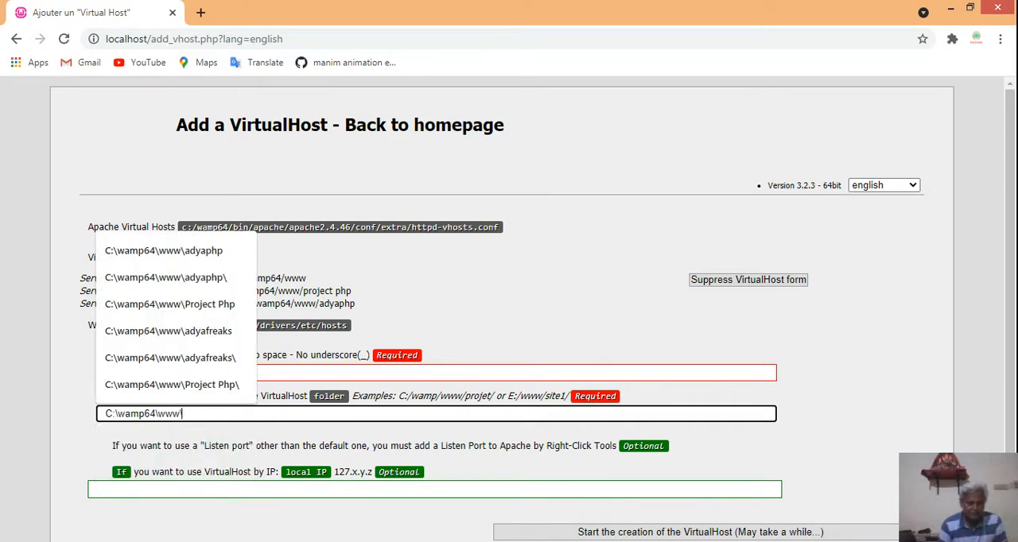
- Switch to File Explorer, open the phpserverdemp folder and copy its full path, C:\wamp64\www\phpserverdemp
{"action": "left_click", "coordinate": [74, 541]}
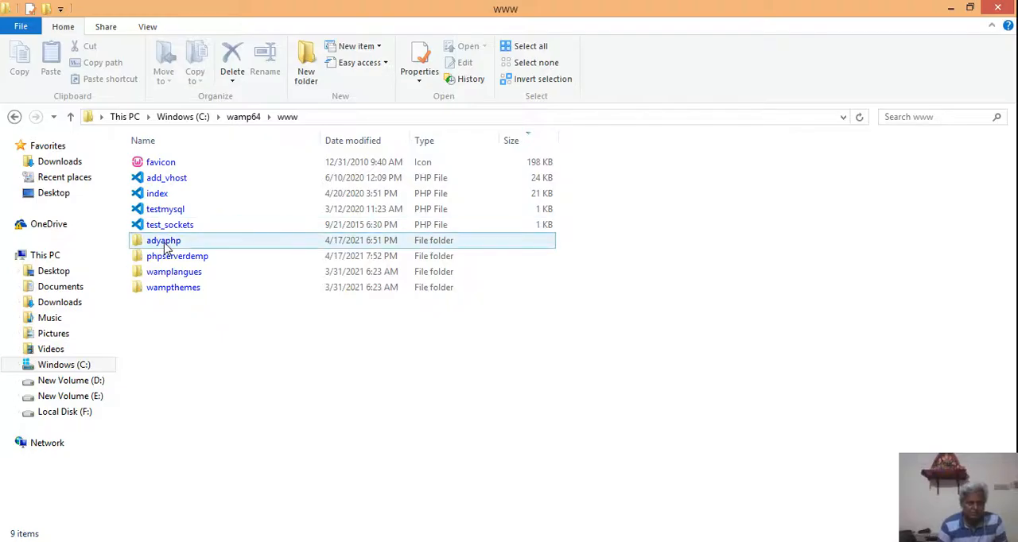
{"action": "left_click", "coordinate": [167, 258]}
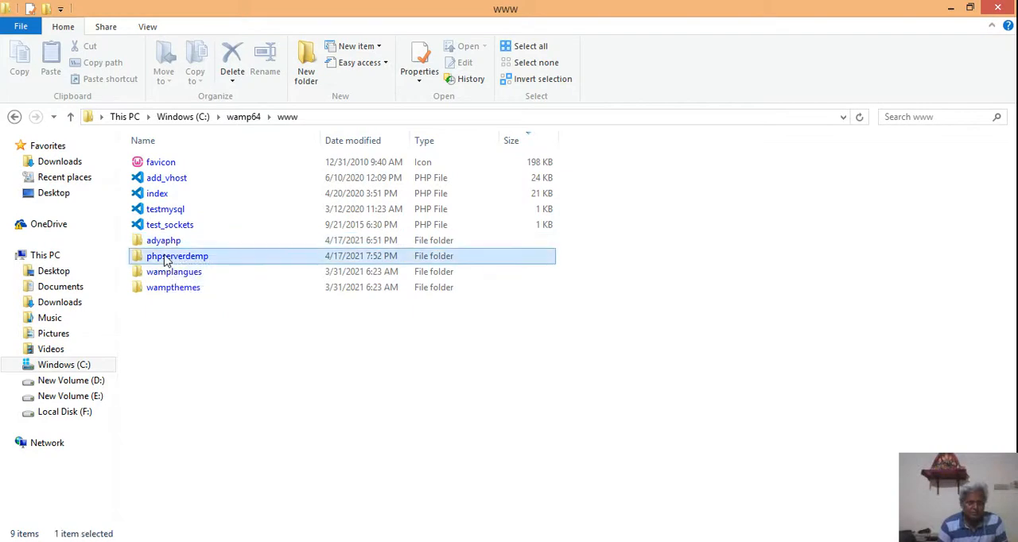
{"action": "double_click", "coordinate": [167, 258]}
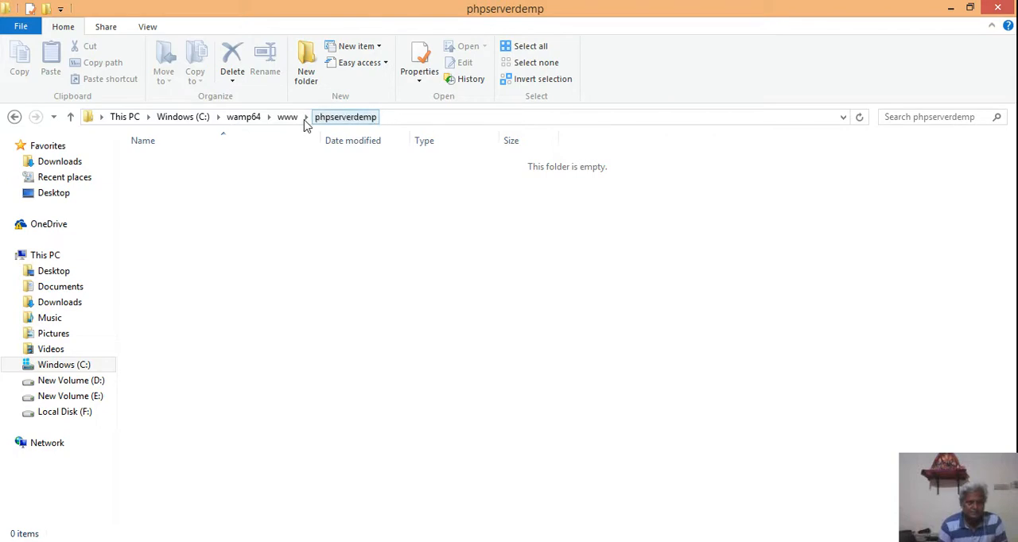
{"action": "left_click", "coordinate": [238, 118]}
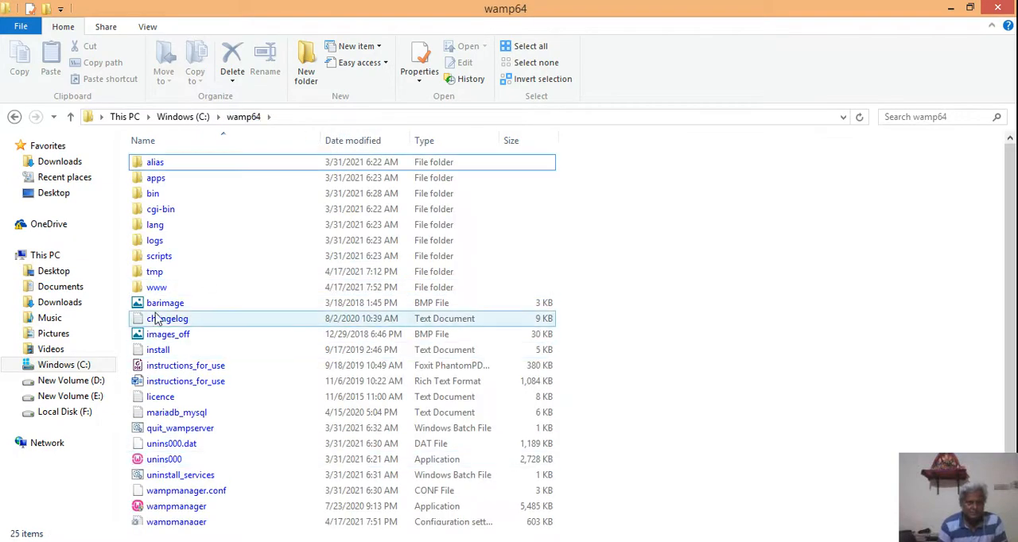
{"action": "double_click", "coordinate": [157, 287]}
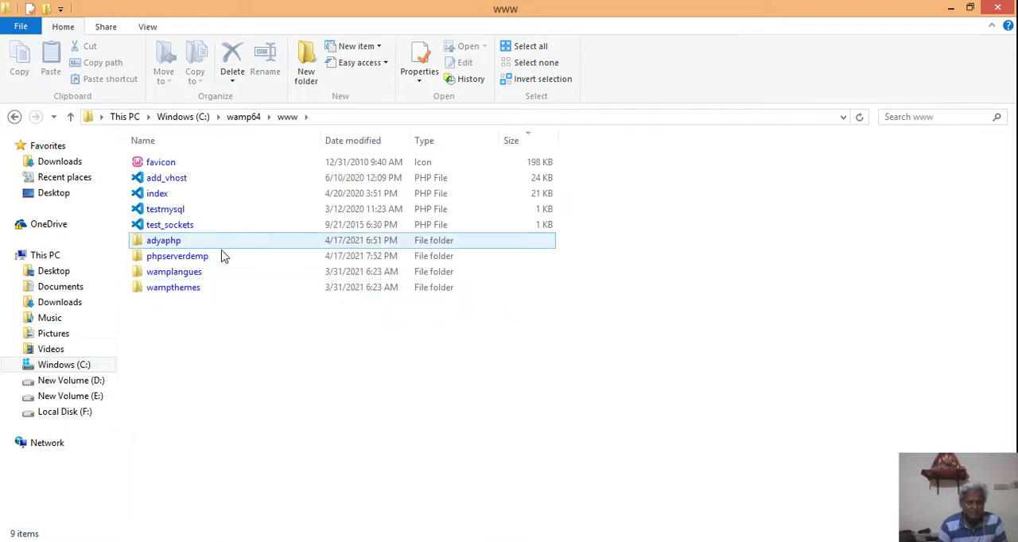
{"action": "left_click", "coordinate": [171, 257]}
{"action": "double_click", "coordinate": [173, 258]}
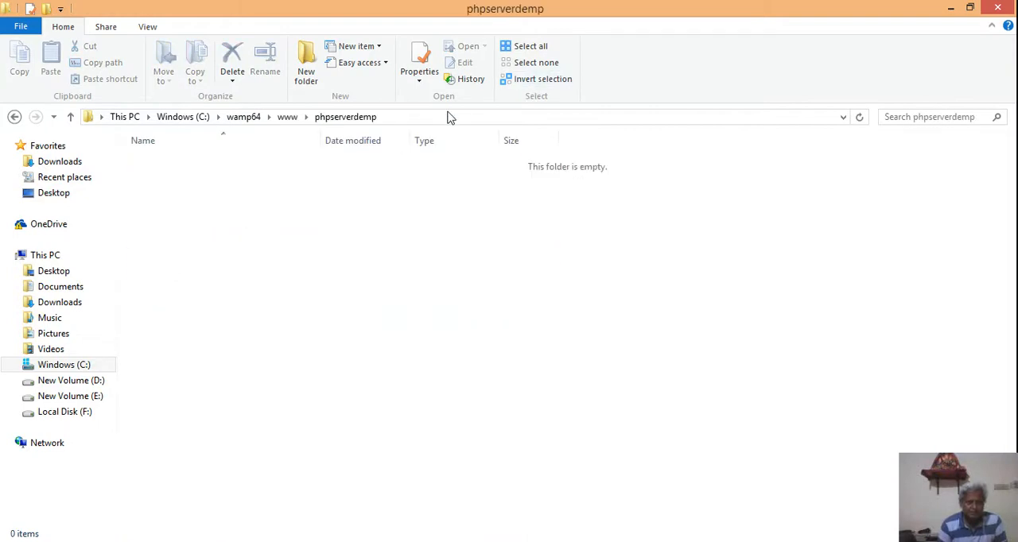
{"action": "left_click", "coordinate": [441, 117]}
{"action": "key", "text": "ctrl+c"}
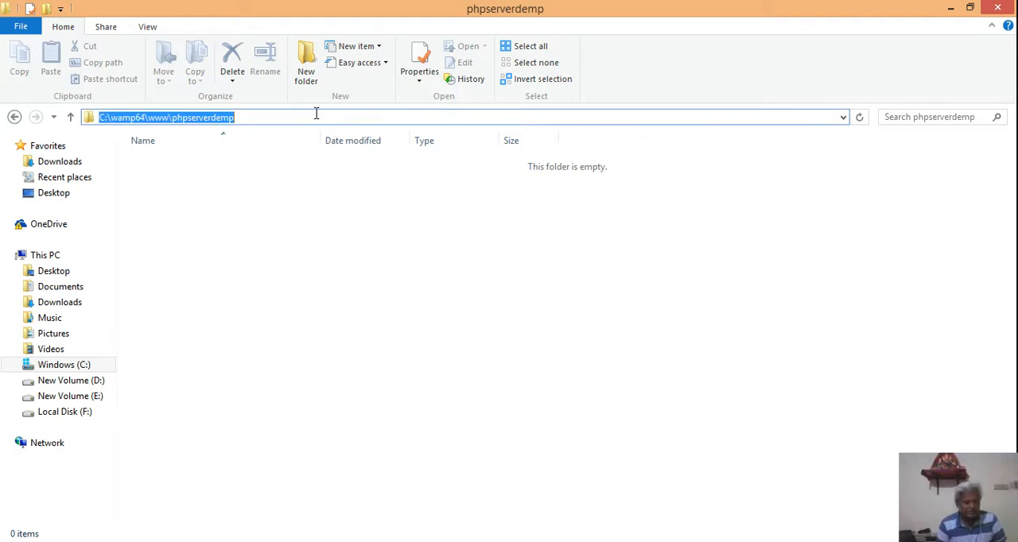
- Switch back to Chrome and replace the virtual host's folder path with the copied C:\wamp64\www\phpserverdemp
{"action": "key", "text": "alt+Tab"}
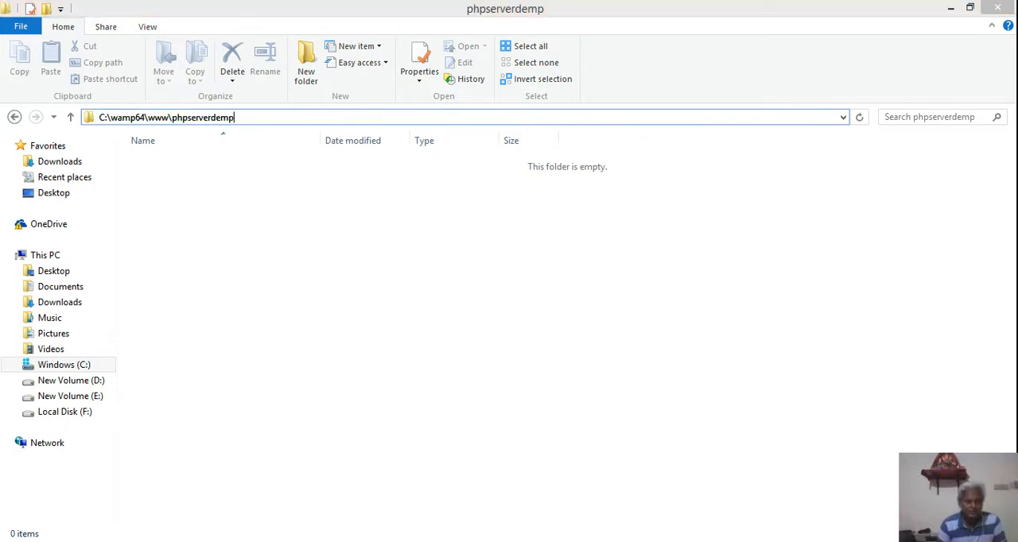
{"action": "left_click", "coordinate": [208, 414]}
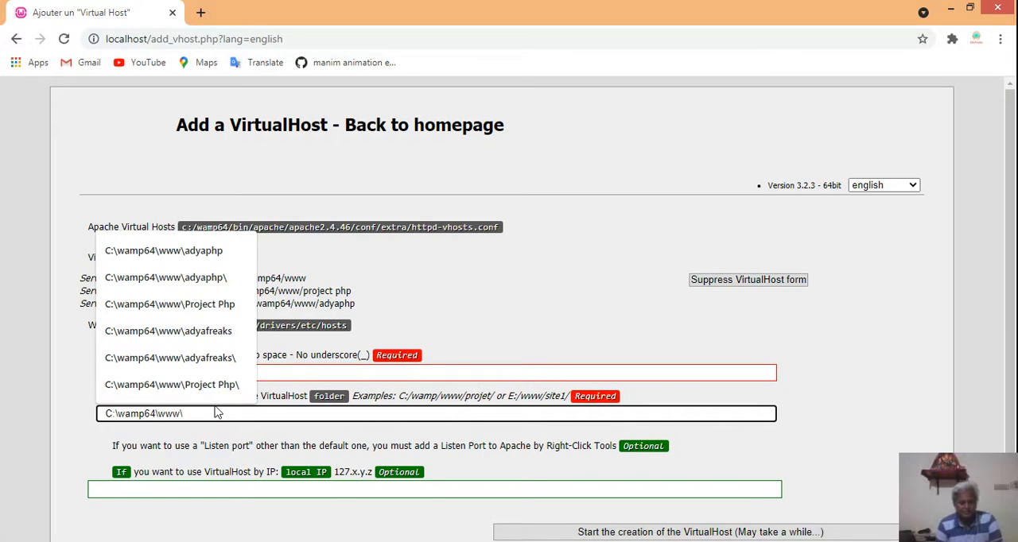
{"action": "key", "text": "BackSpace"}
{"action": "key", "text": "BackSpace"}
{"action": "key", "text": "BackSpace"}
{"action": "key", "text": "BackSpace"}
{"action": "key", "text": "BackSpace"}
{"action": "key", "text": "BackSpace"}
{"action": "key", "text": "BackSpace"}
{"action": "key", "text": "BackSpace"}
{"action": "key", "text": "BackSpace"}
{"action": "key", "text": "BackSpace"}
{"action": "key", "text": "BackSpace"}
{"action": "key", "text": "BackSpace"}
{"action": "key", "text": "BackSpace"}
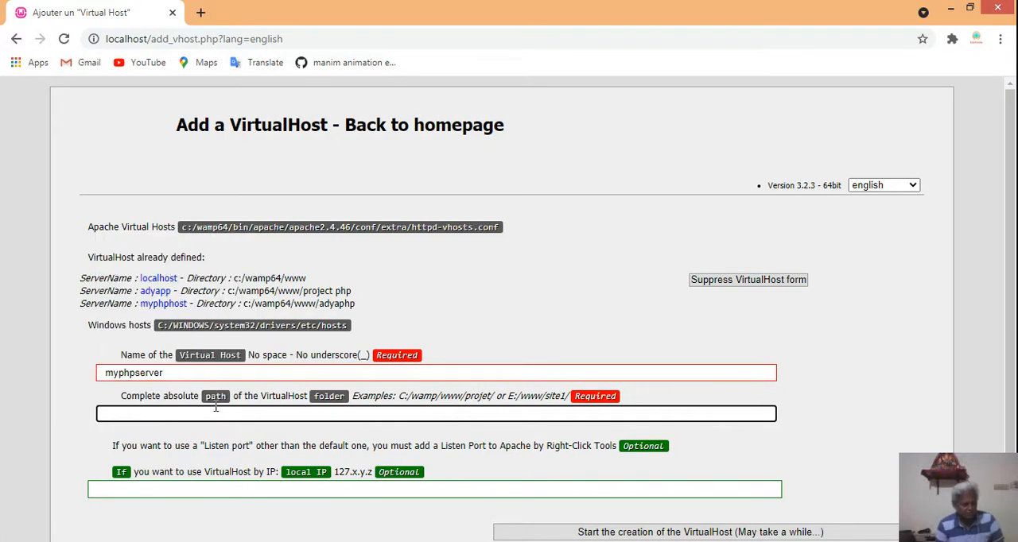
{"action": "key", "text": "ctrl+v"}
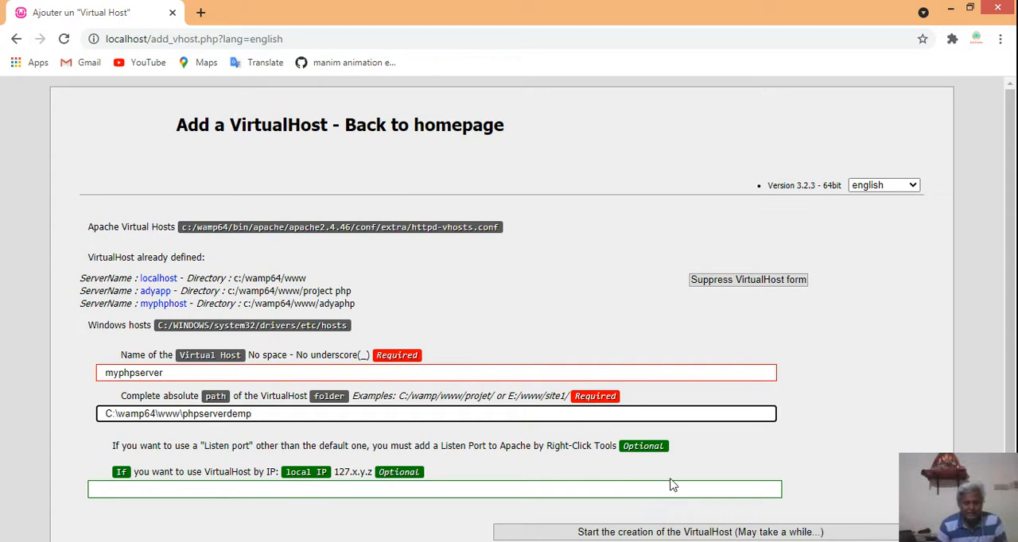
- Start the creation of the myphpserver virtual host and read through the confirmation message
{"action": "scroll", "coordinate": [670, 486], "scroll_direction": "down", "scroll_amount": 1}
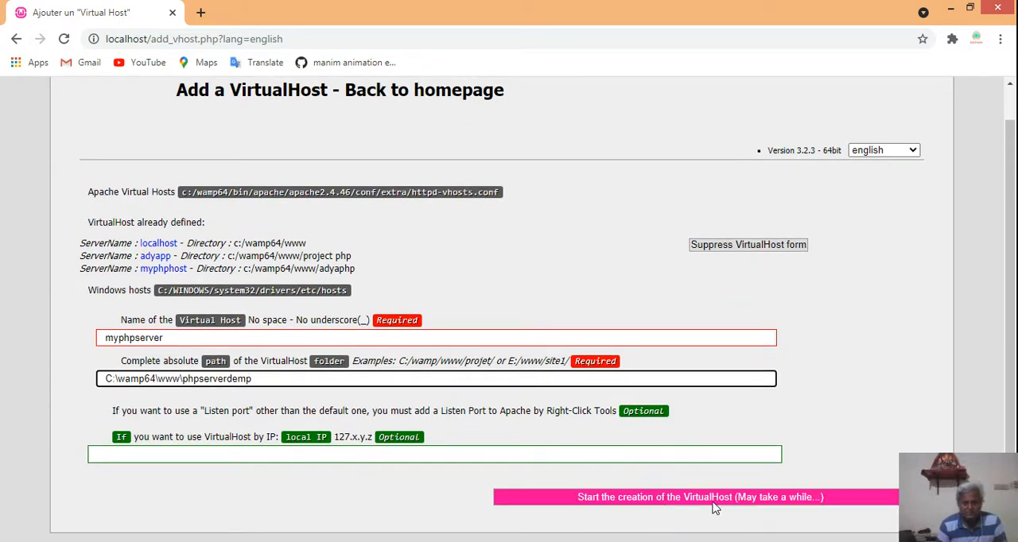
{"action": "left_click", "coordinate": [735, 499]}
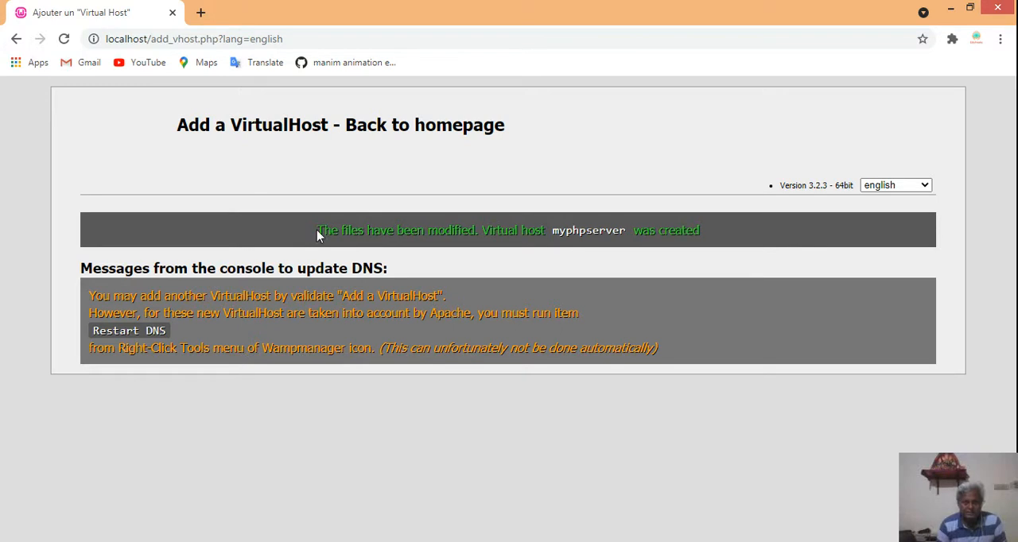
{"action": "left_click_drag", "start_coordinate": [317, 230], "coordinate": [744, 248]}
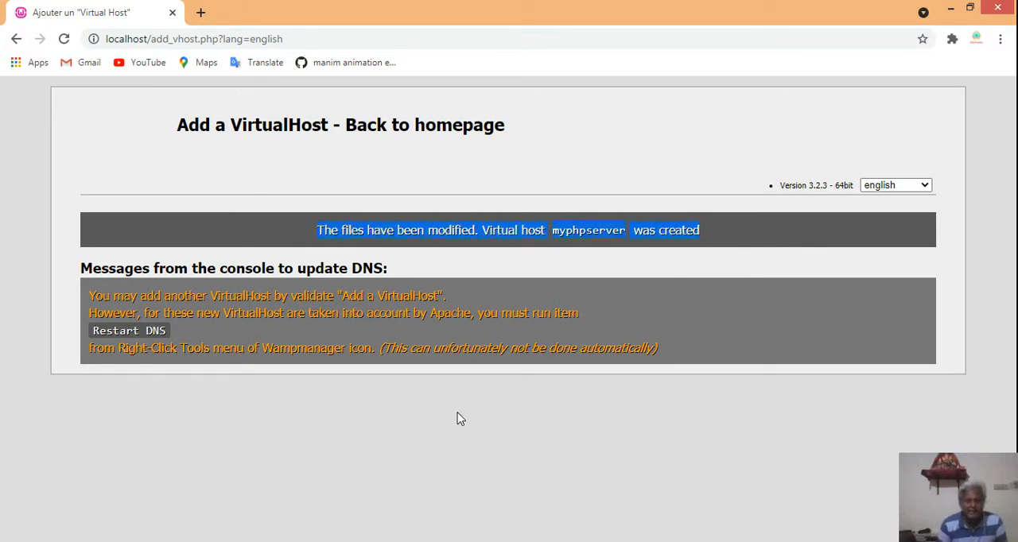
{"action": "left_click", "coordinate": [460, 419]}
- Minimize the browser and empty the Recycle Bin on the desktop, confirming the permanent deletion
{"action": "left_click", "coordinate": [948, 9]}
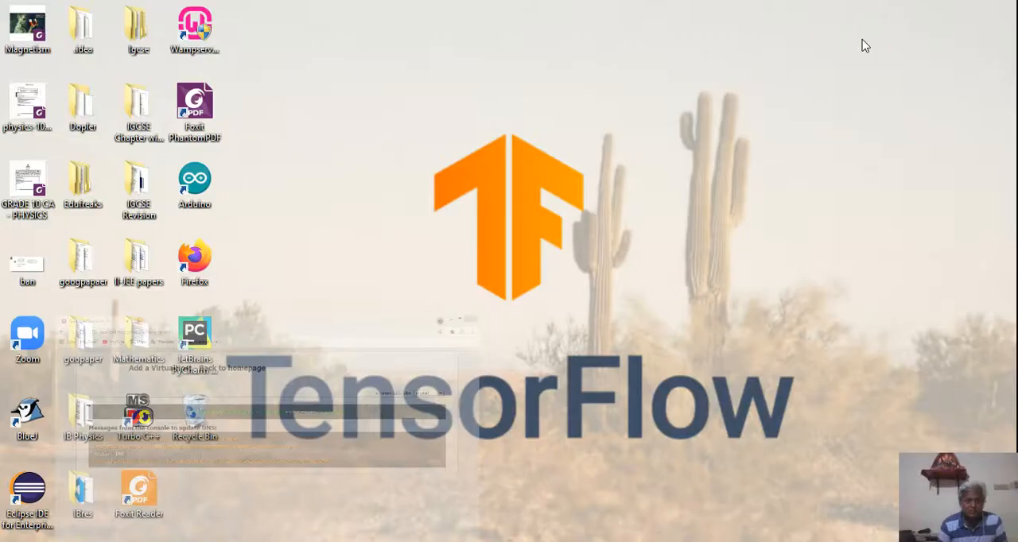
{"action": "right_click", "coordinate": [198, 414]}
{"action": "left_click", "coordinate": [260, 435]}
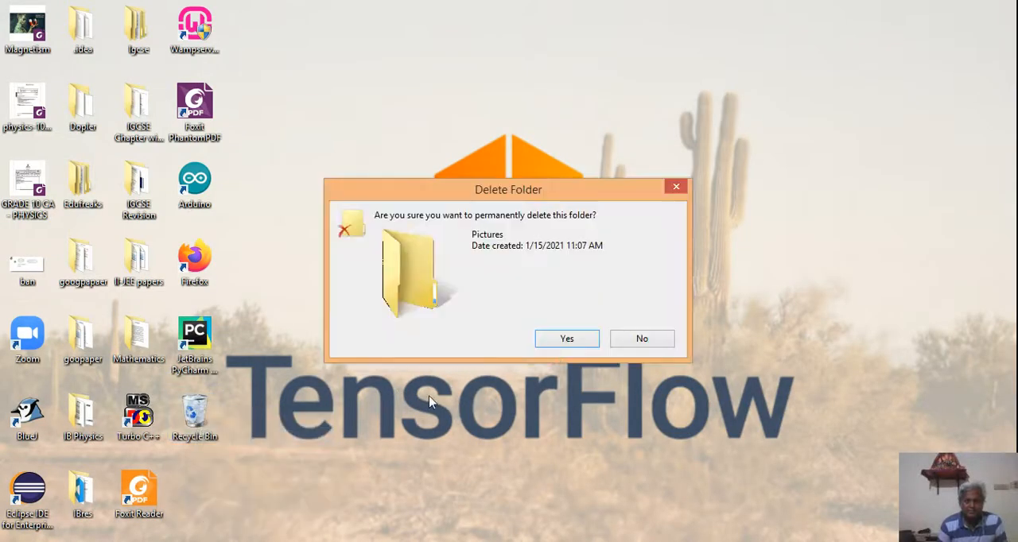
{"action": "left_click", "coordinate": [565, 340]}
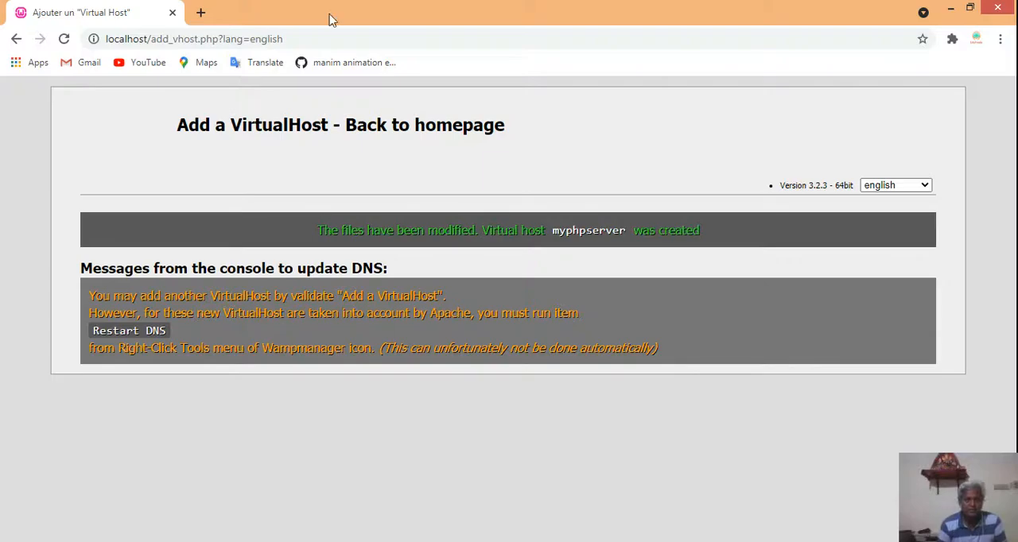
- Search the web in Chrome for visual studio code, open its download page and look through the installers offered for each platform
{"action": "left_click", "coordinate": [313, 37]}
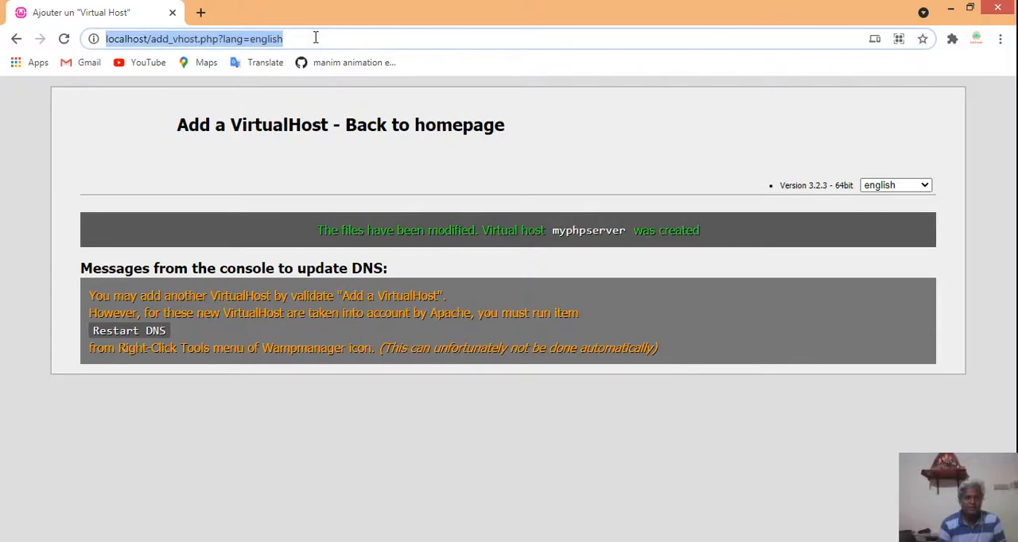
{"action": "key", "text": "BackSpace"}
{"action": "type", "text": "v"}
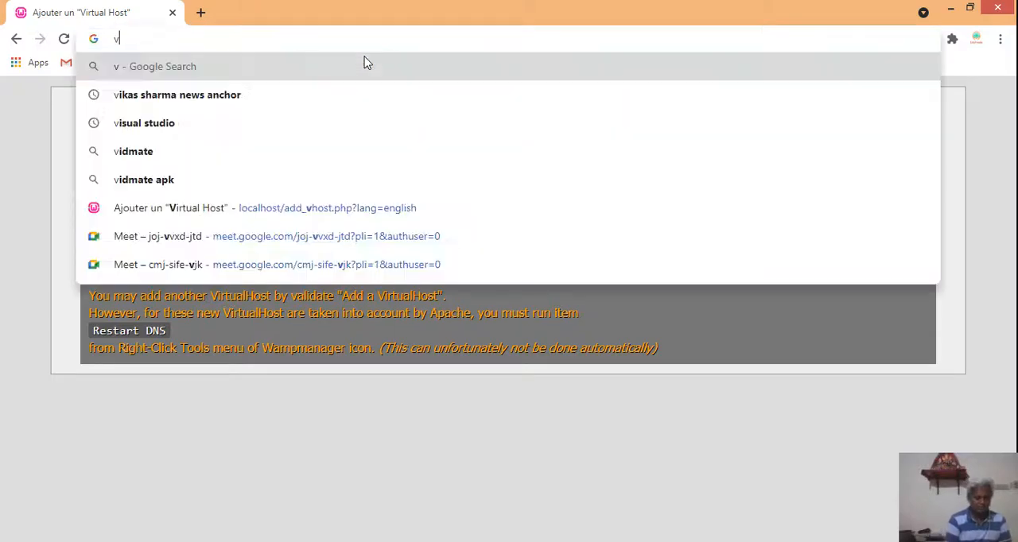
{"action": "type", "text": "isual st"}
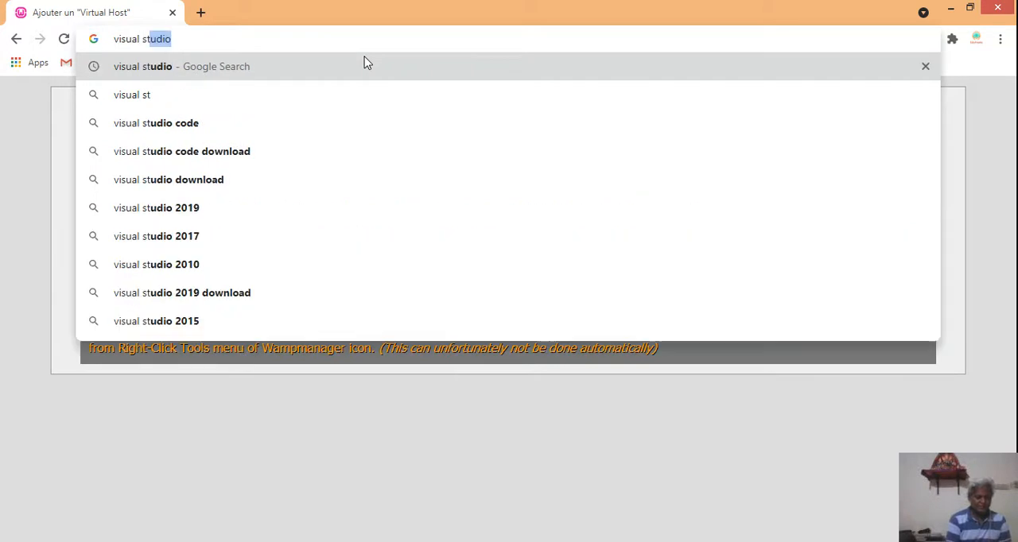
{"action": "type", "text": "udio"}
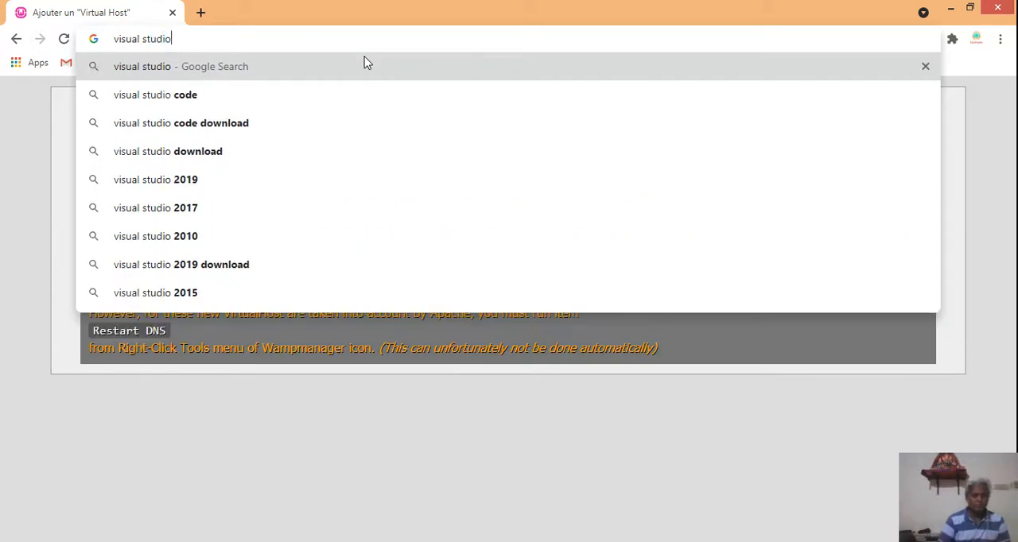
{"action": "left_click", "coordinate": [264, 102]}
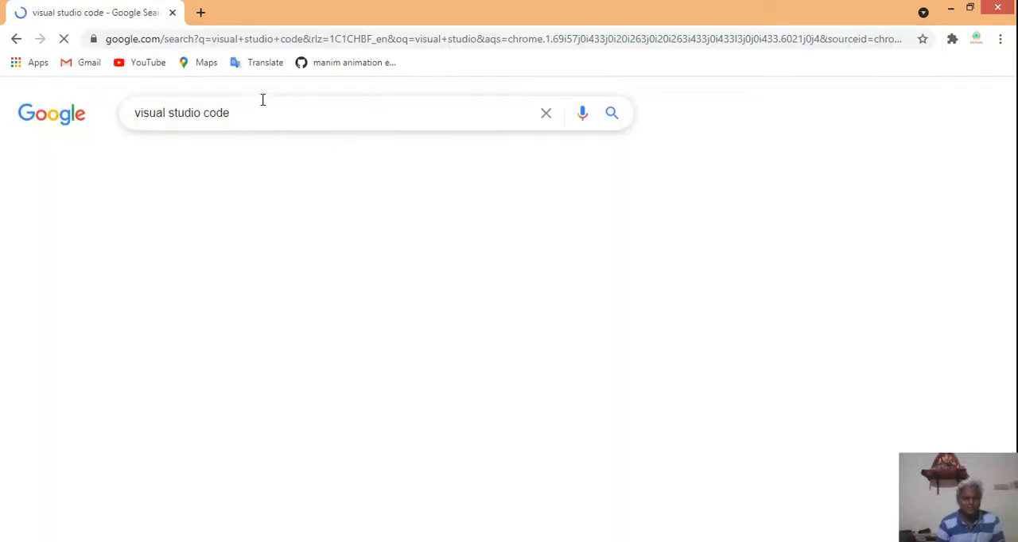
{"action": "left_click", "coordinate": [189, 247]}
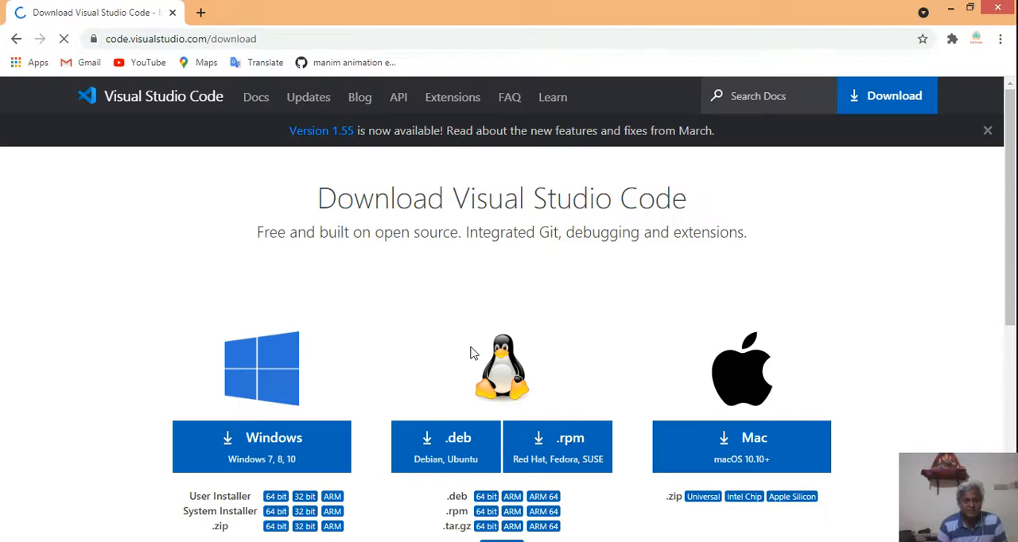
{"action": "scroll", "coordinate": [444, 346], "scroll_direction": "down", "scroll_amount": 2}
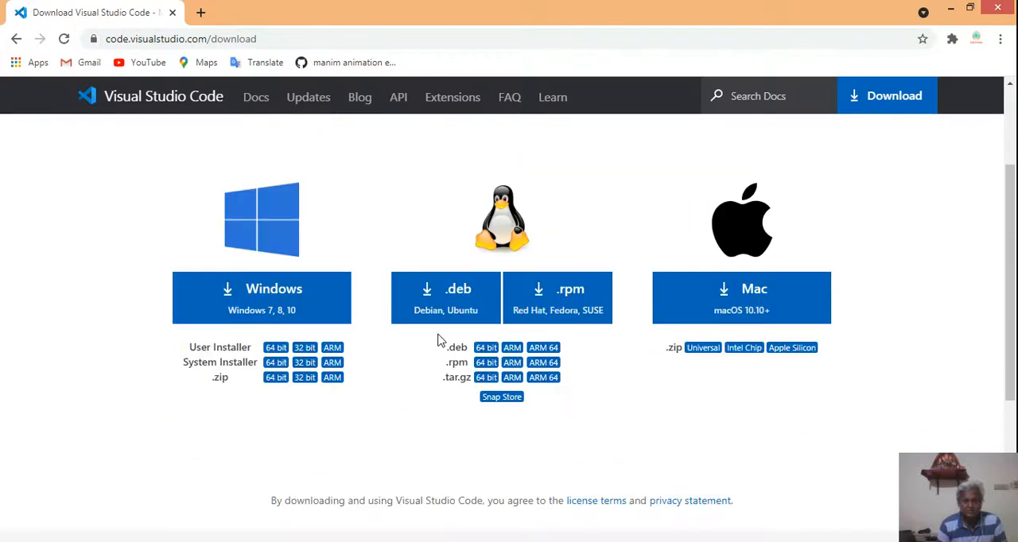
{"action": "scroll", "coordinate": [440, 341], "scroll_direction": "up", "scroll_amount": 2}
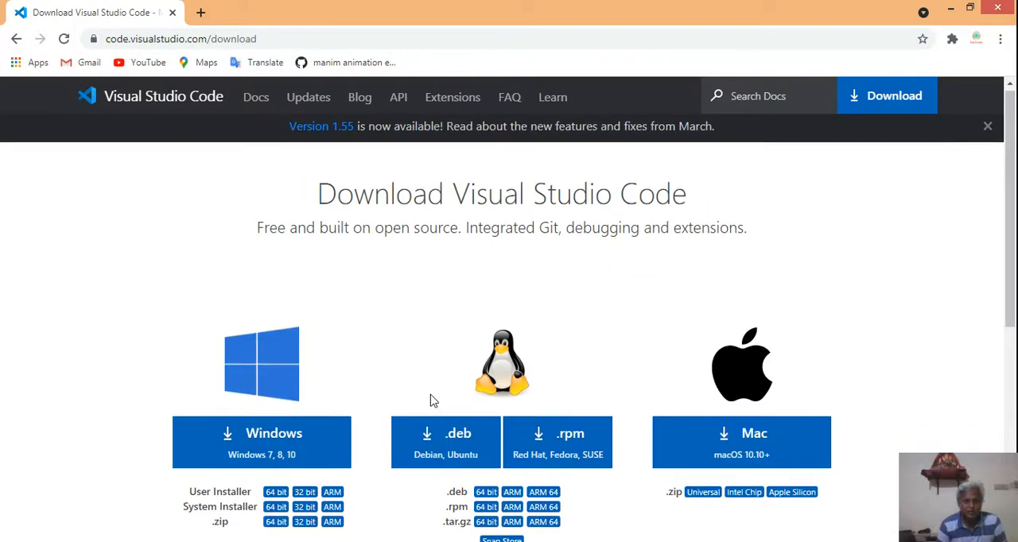
{"action": "scroll", "coordinate": [254, 322], "scroll_direction": "down", "scroll_amount": 2}
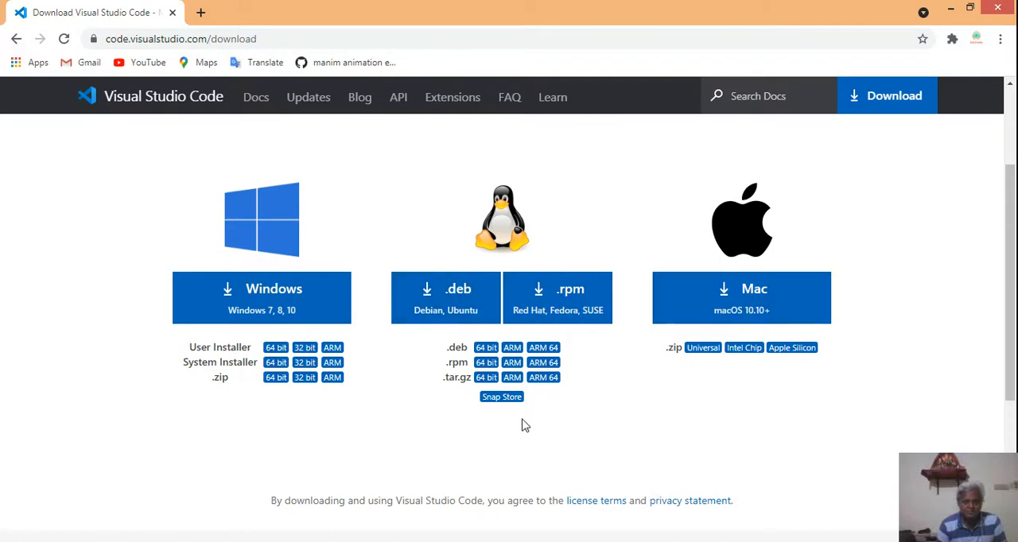
{"action": "scroll", "coordinate": [525, 424], "scroll_direction": "down", "scroll_amount": 2}
{"action": "scroll", "coordinate": [525, 422], "scroll_direction": "up", "scroll_amount": 4}
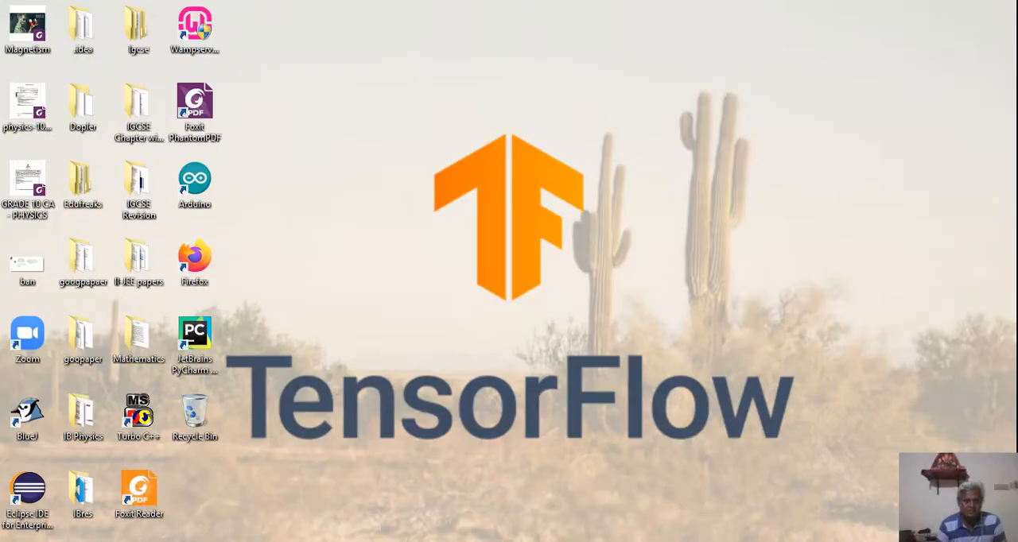
- Find Visual Studio Code through the Windows Start search and launch it
{"action": "key", "text": "super"}
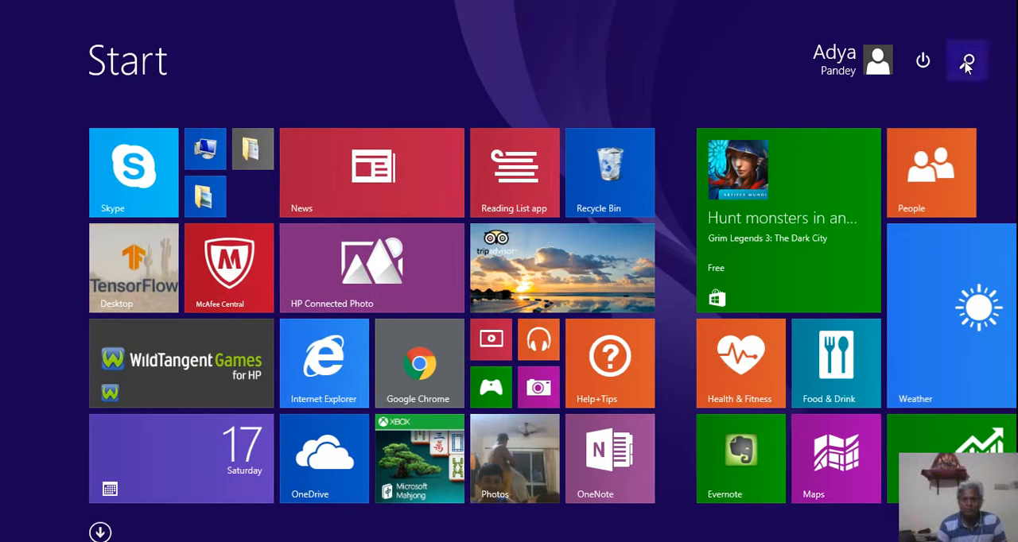
{"action": "left_click", "coordinate": [969, 46]}
{"action": "type", "text": "vis"}
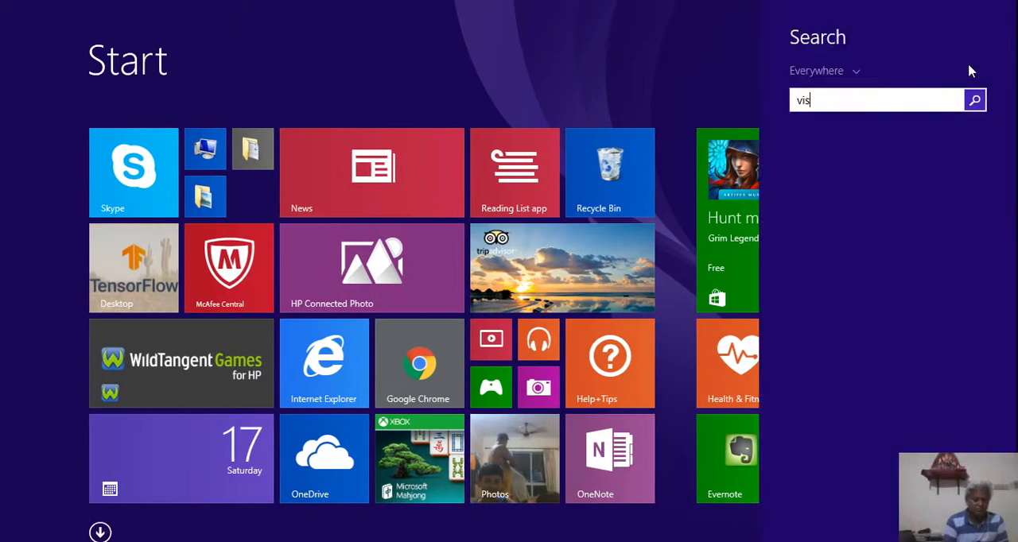
{"action": "type", "text": "ual Studio Code"}
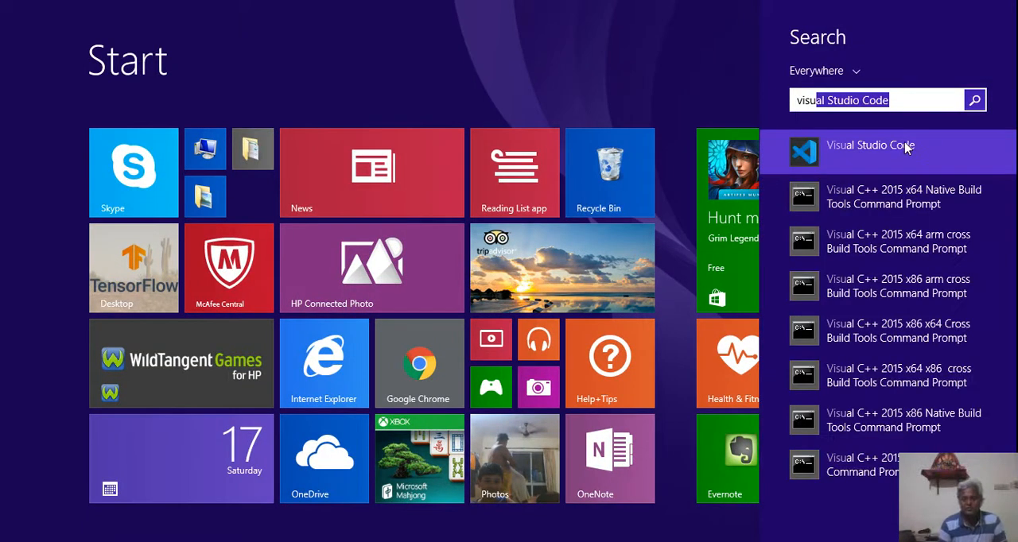
{"action": "left_click", "coordinate": [906, 147]}
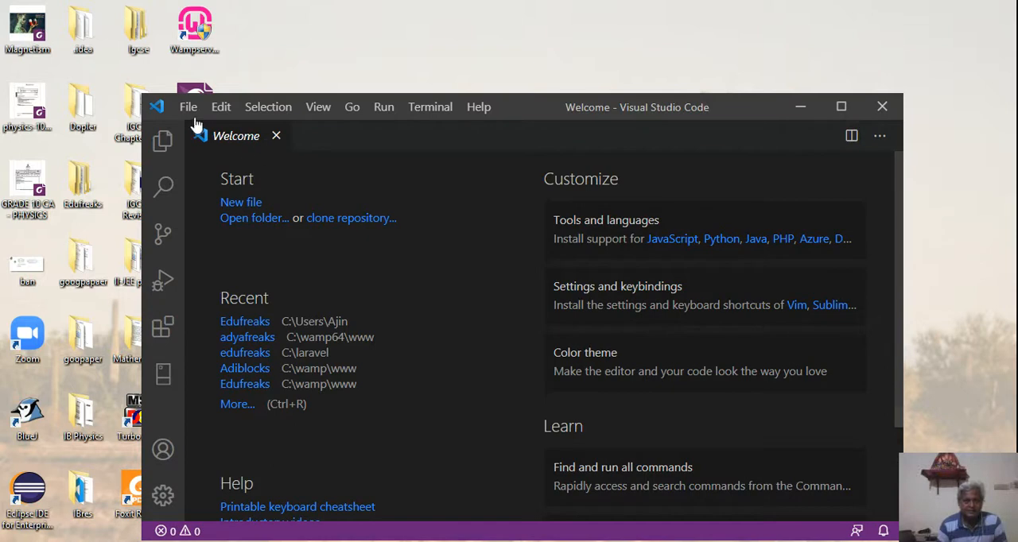
- Open the folder C:\wamp64\www\phpserverdemp as the project in Visual Studio Code
{"action": "left_click", "coordinate": [187, 106]}
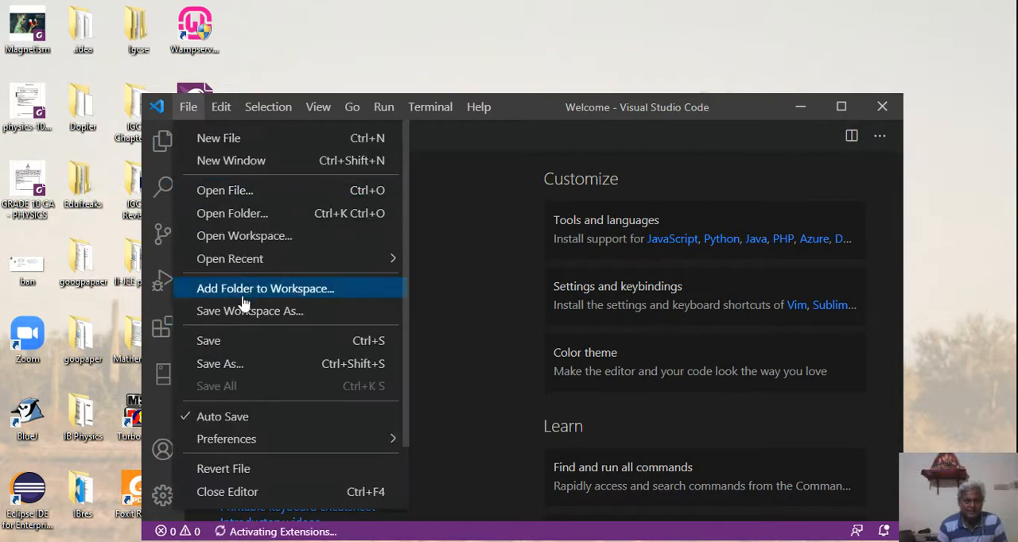
{"action": "left_click", "coordinate": [225, 213]}
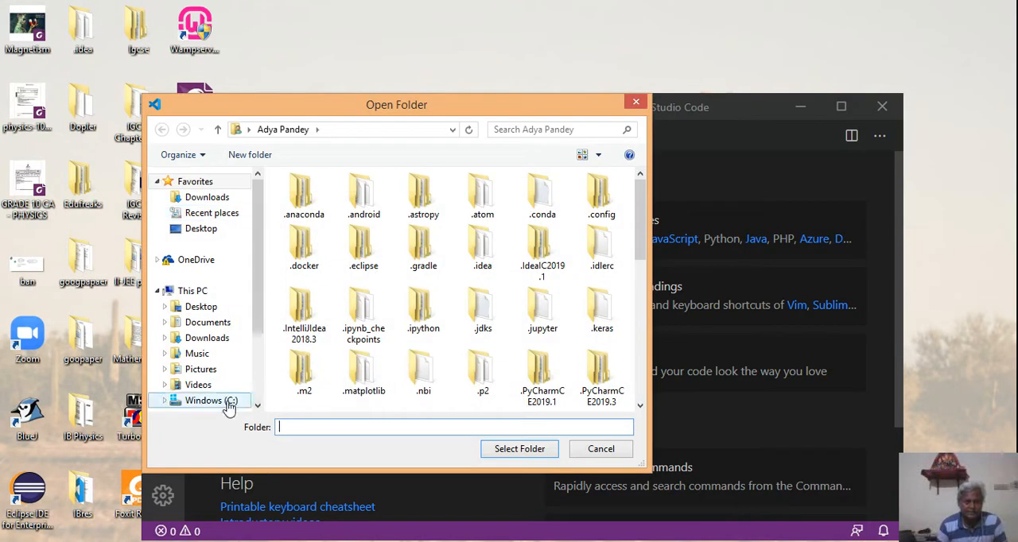
{"action": "left_click", "coordinate": [212, 401]}
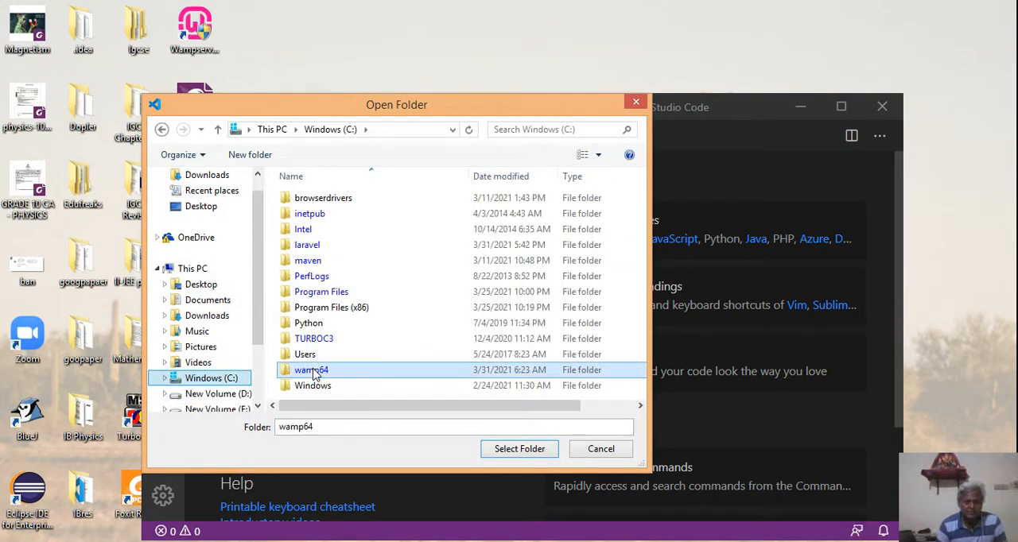
{"action": "double_click", "coordinate": [314, 375]}
{"action": "double_click", "coordinate": [306, 325]}
{"action": "double_click", "coordinate": [332, 215]}
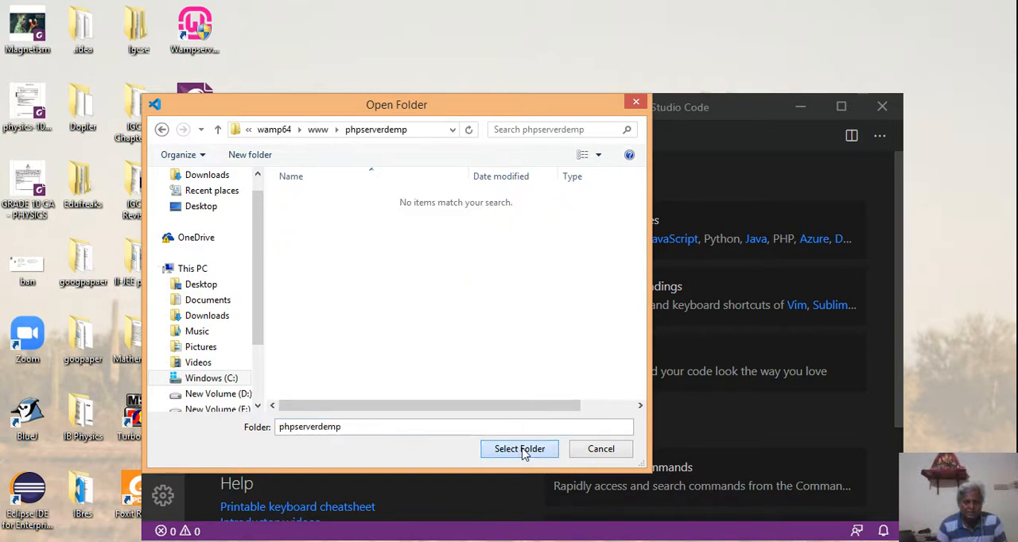
{"action": "left_click", "coordinate": [521, 450]}
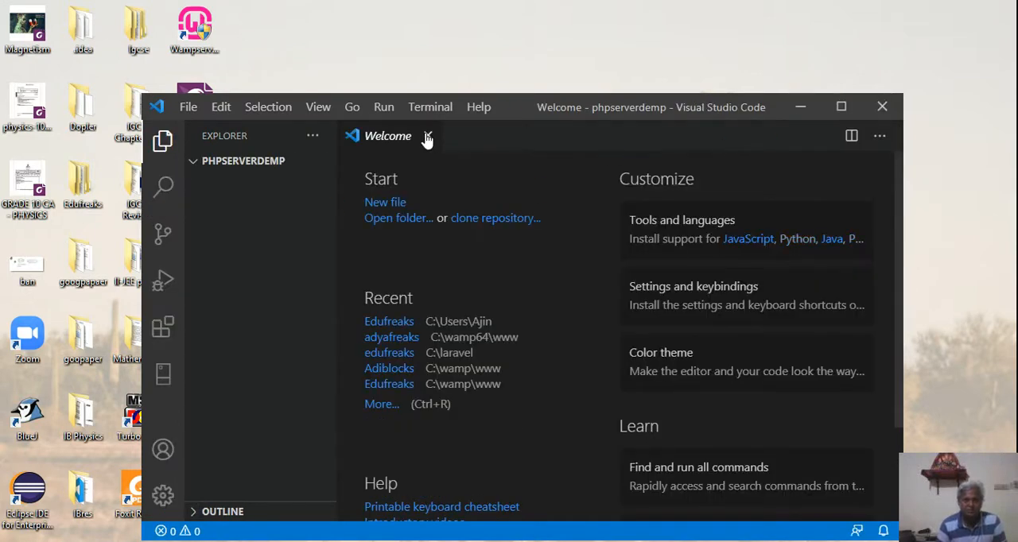
- Close the Welcome page and create a new file named index.php in the phpserverdemp folder
{"action": "left_click", "coordinate": [428, 136]}
{"action": "mouse_move", "coordinate": [206, 167]}
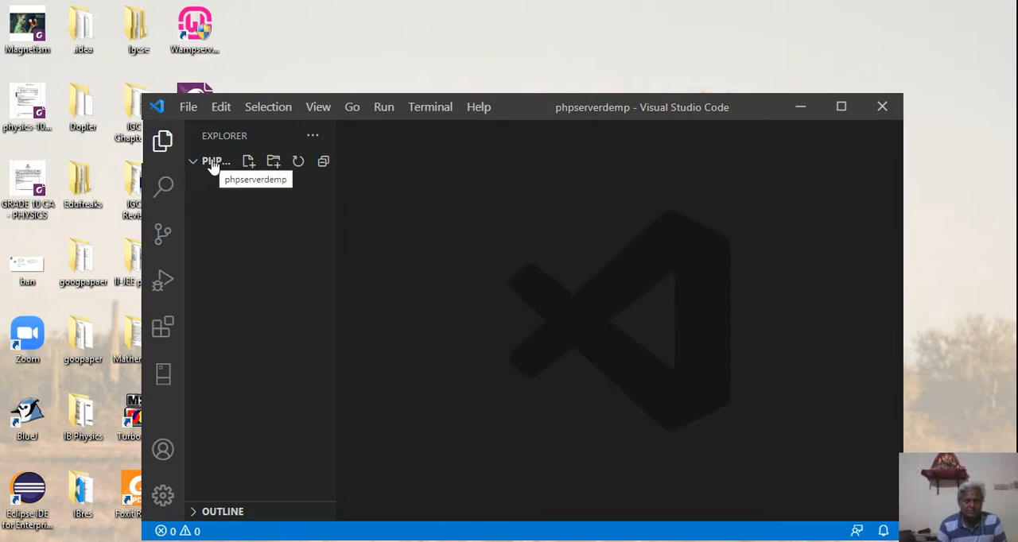
{"action": "left_click", "coordinate": [248, 162]}
{"action": "type", "text": "index.php"}
{"action": "key", "text": "Return"}
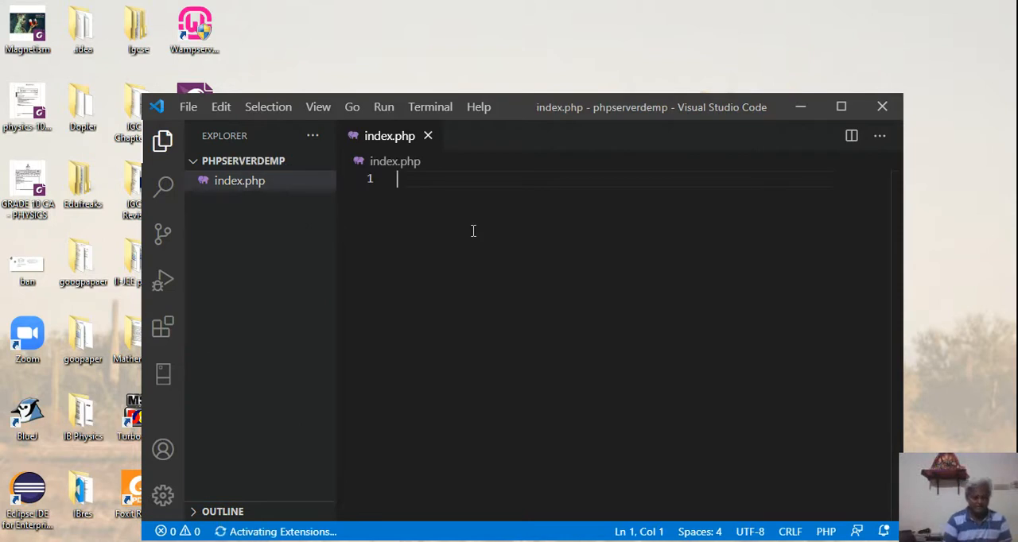
- Write the opening <?php and closing ?> tags in index.php with two blank lines between them, and maximize the editor window
{"action": "type", "text": "<"}
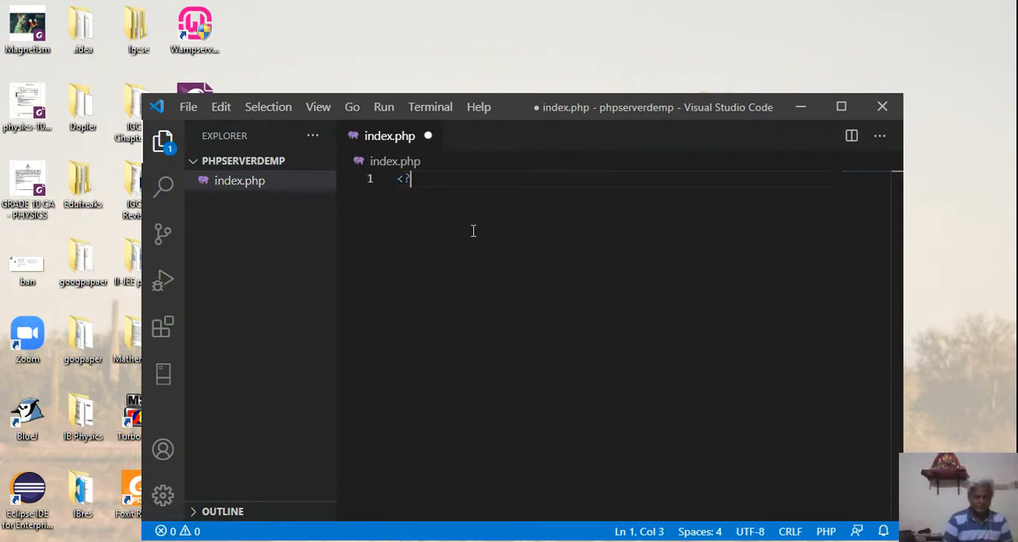
{"action": "type", "text": "?php"}
{"action": "key", "text": "Return"}
{"action": "key", "text": "Return"}
{"action": "key", "text": "Return"}
{"action": "type", "text": "?>"}
{"action": "left_click", "coordinate": [843, 109]}
{"action": "left_click", "coordinate": [340, 109]}
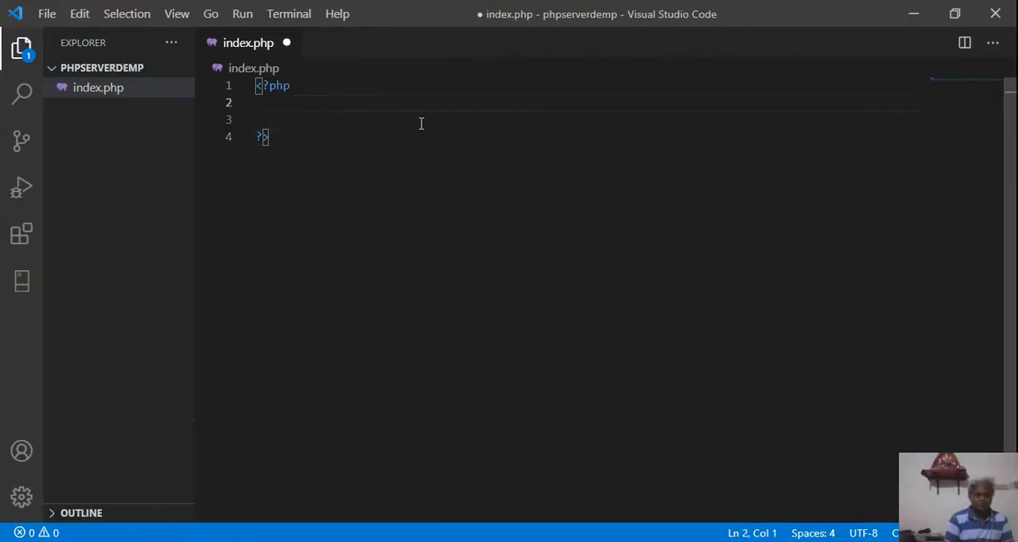
- Add the line echo " Welcome to php learning"; inside the PHP block, save index.php and minimize the editor
{"action": "type", "text": "echo "}
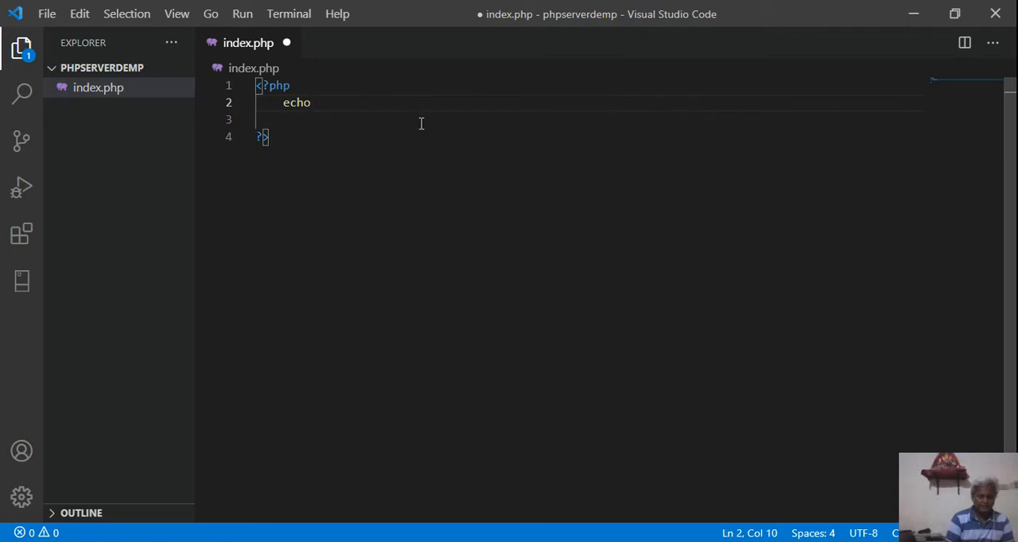
{"action": "type", "text": "\" \""}
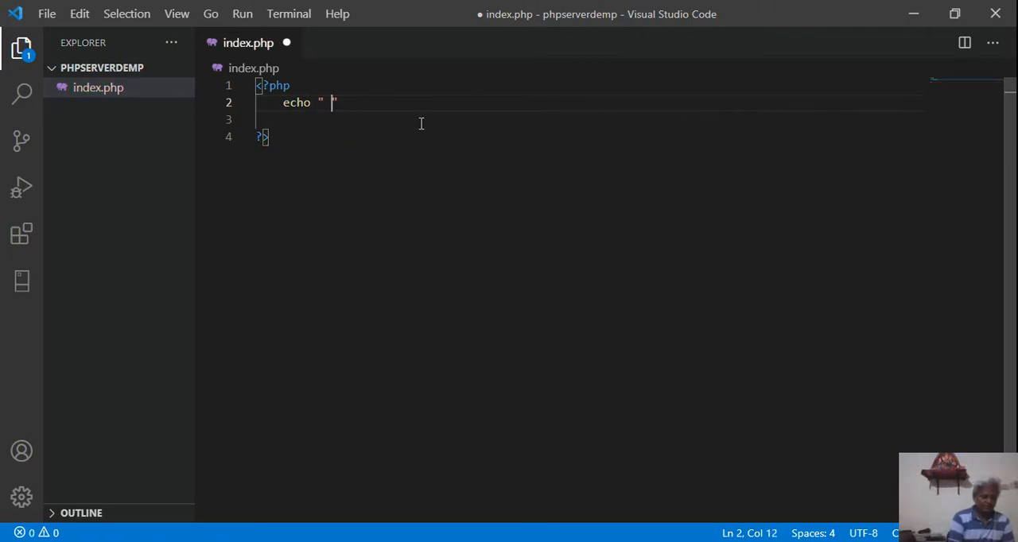
{"action": "type", "text": " Welcome to p"}
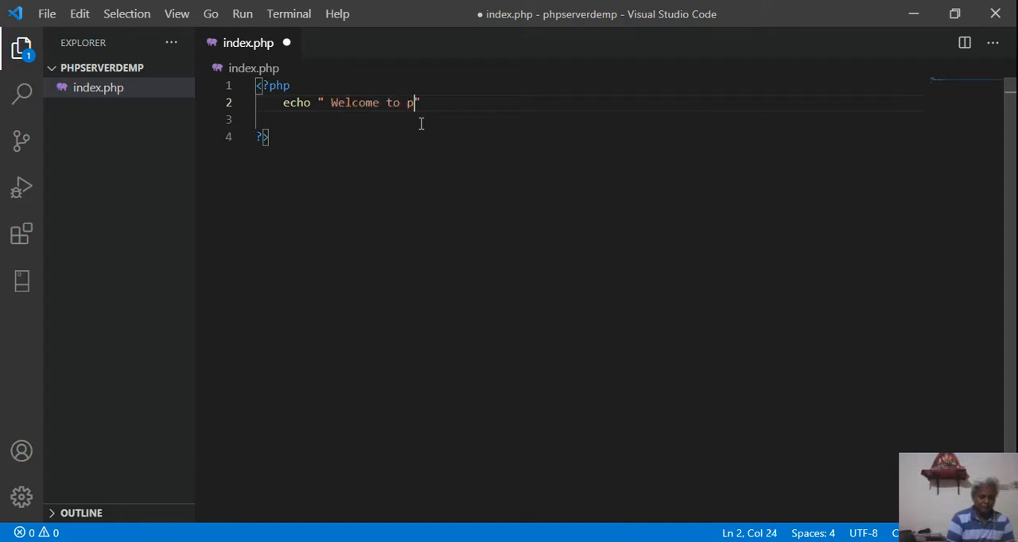
{"action": "type", "text": "hp learning\""}
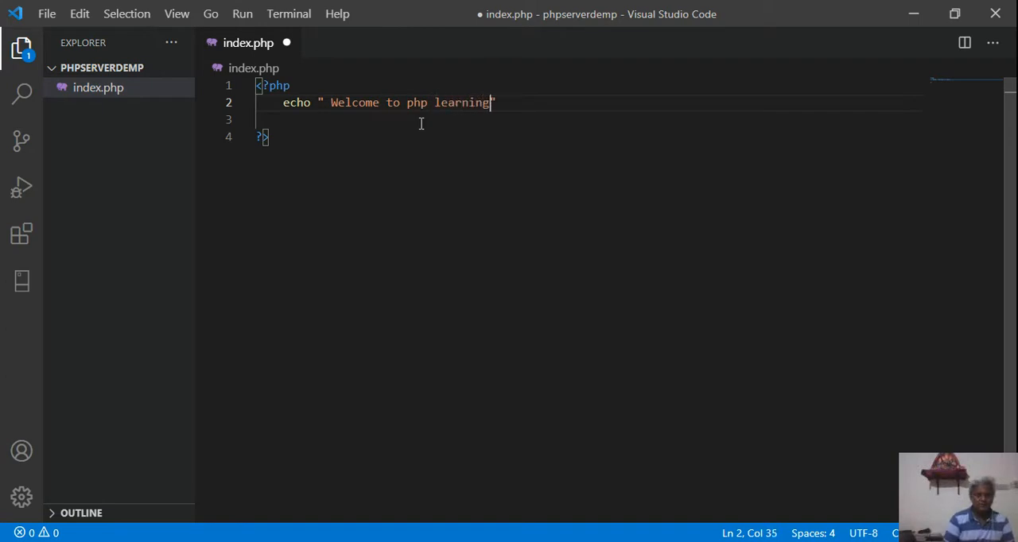
{"action": "type", "text": ";"}
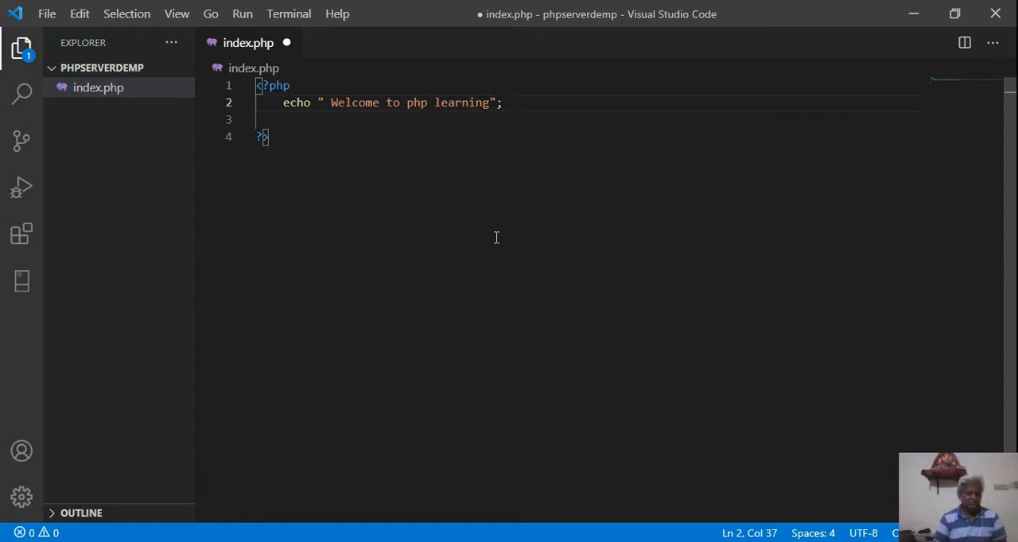
{"action": "key", "text": "ctrl+s"}
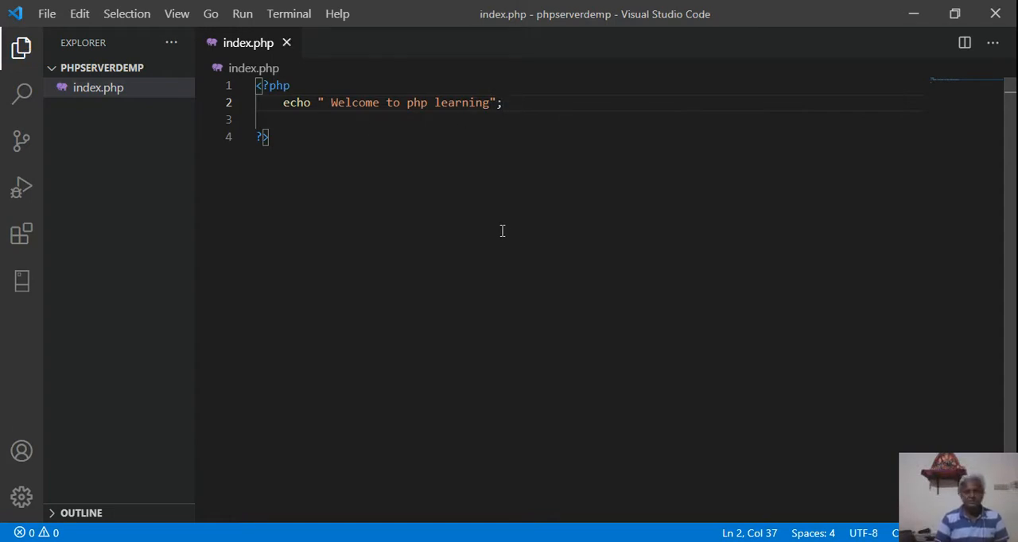
{"action": "left_click", "coordinate": [913, 17]}
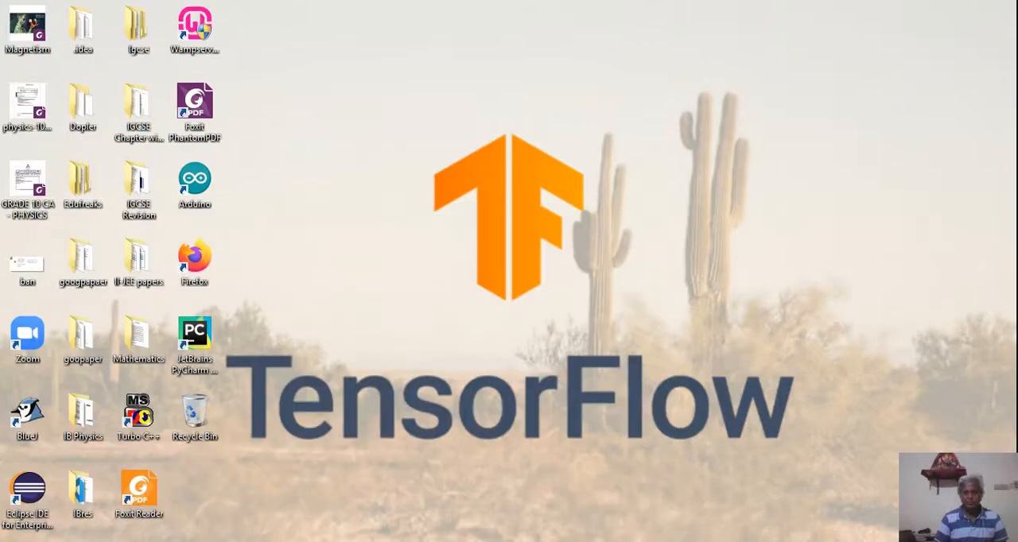